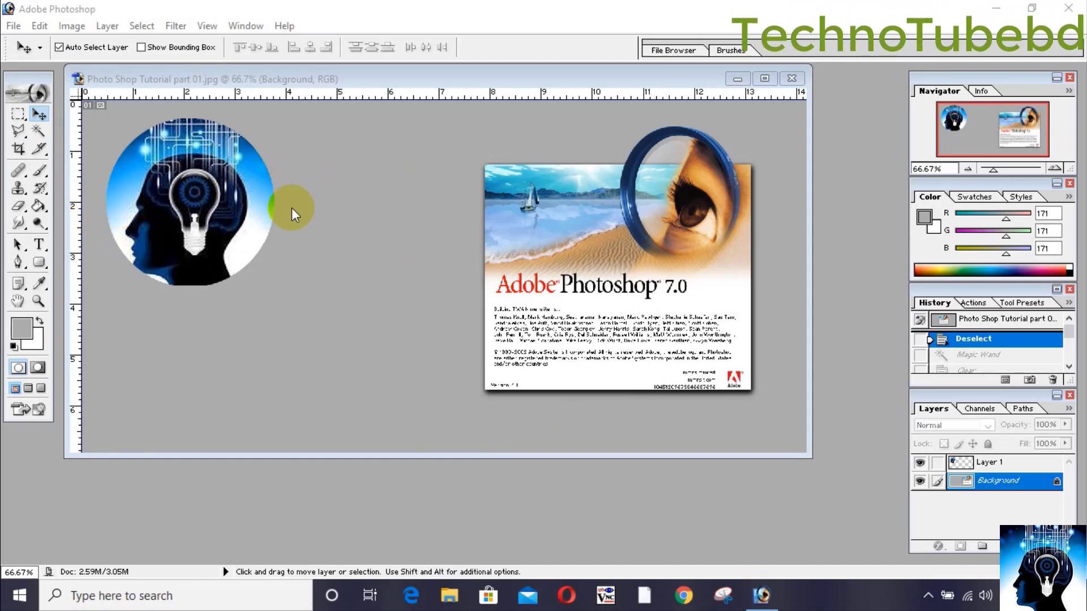
- Select the gray area around the pictures on the Background layer using Magic Wand at tolerance 10, and clear it to white
{"action": "left_click", "coordinate": [983, 466]}
{"action": "left_click", "coordinate": [999, 465]}
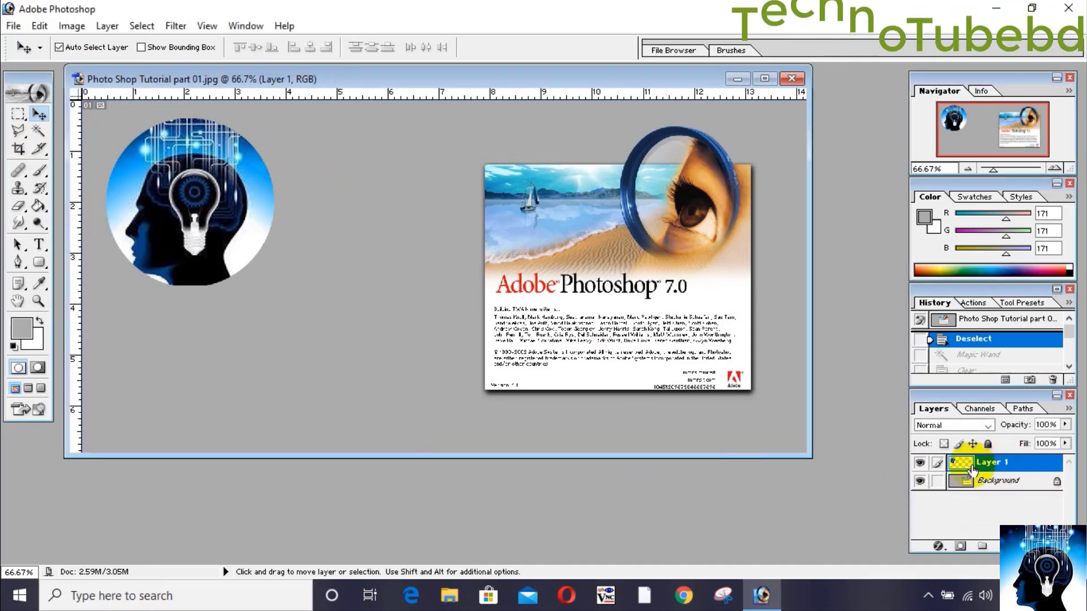
{"action": "left_click", "coordinate": [988, 482]}
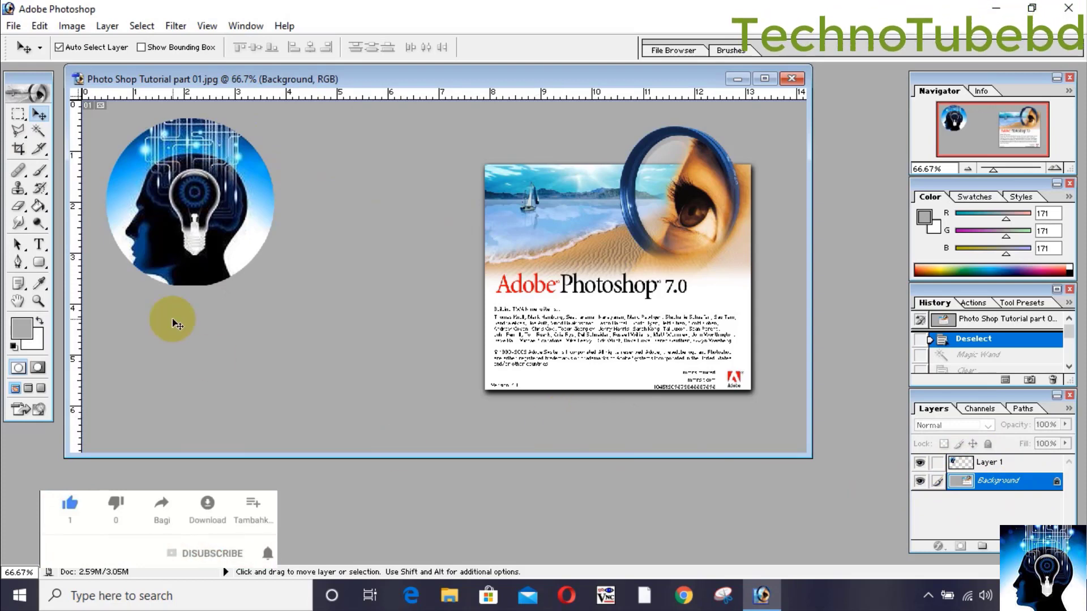
{"action": "left_click", "coordinate": [38, 132]}
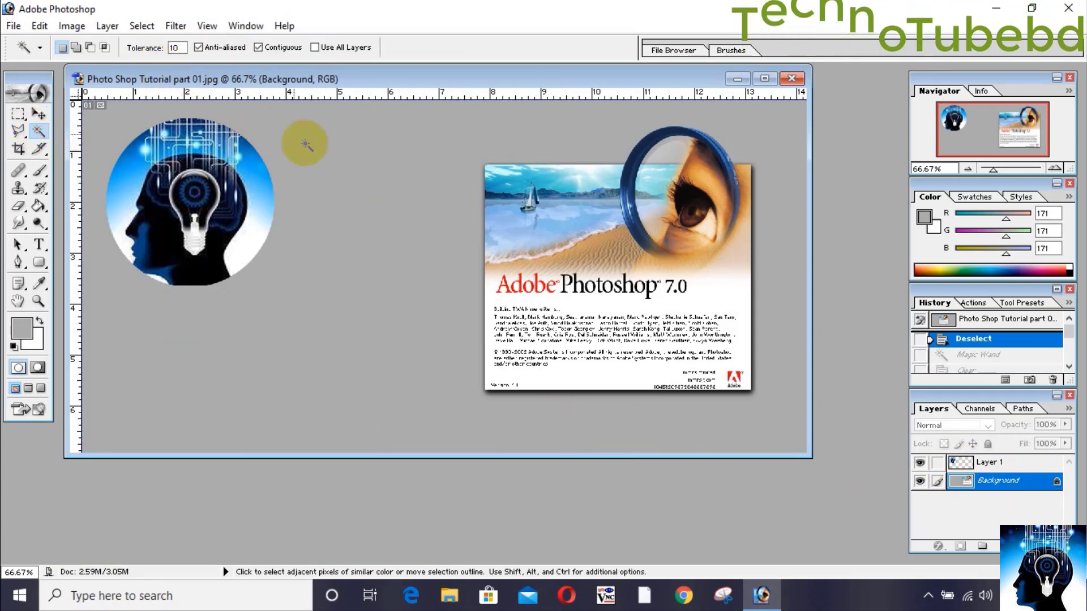
{"action": "double_click", "coordinate": [180, 48]}
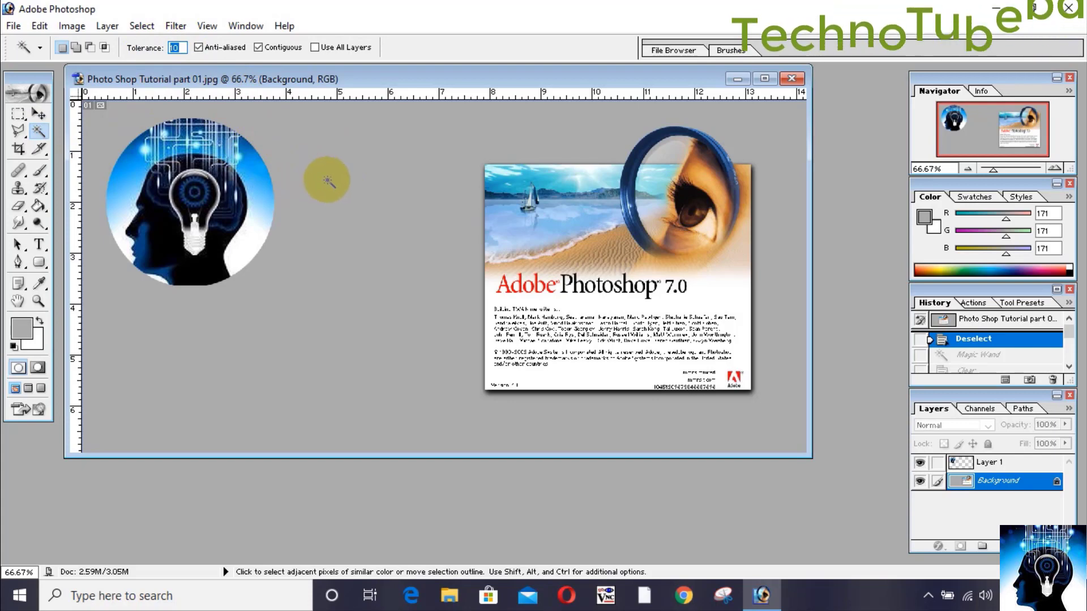
{"action": "left_click", "coordinate": [340, 221]}
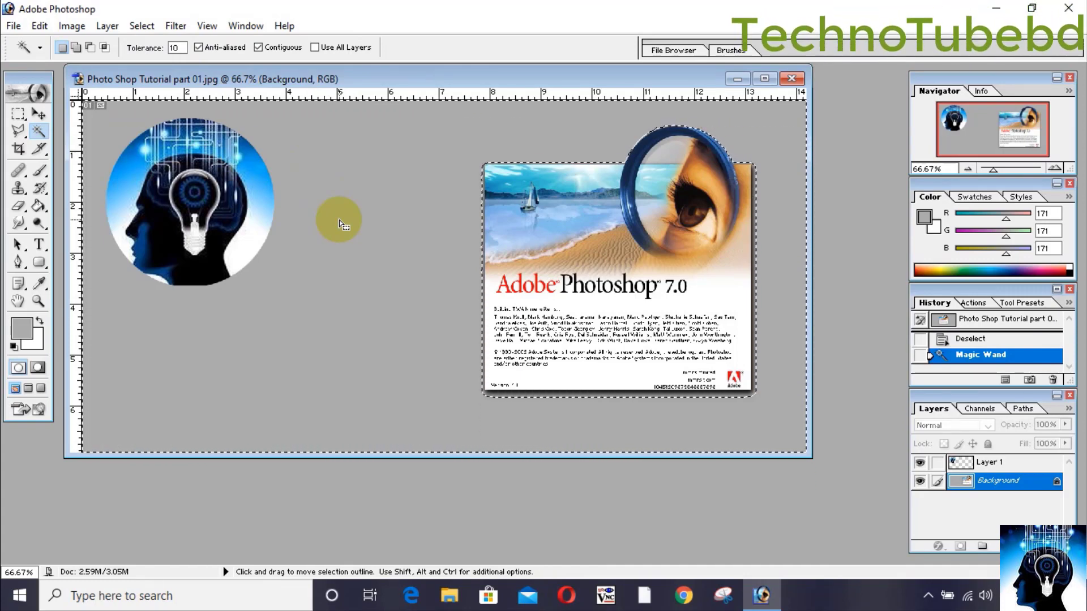
{"action": "key", "text": "Delete"}
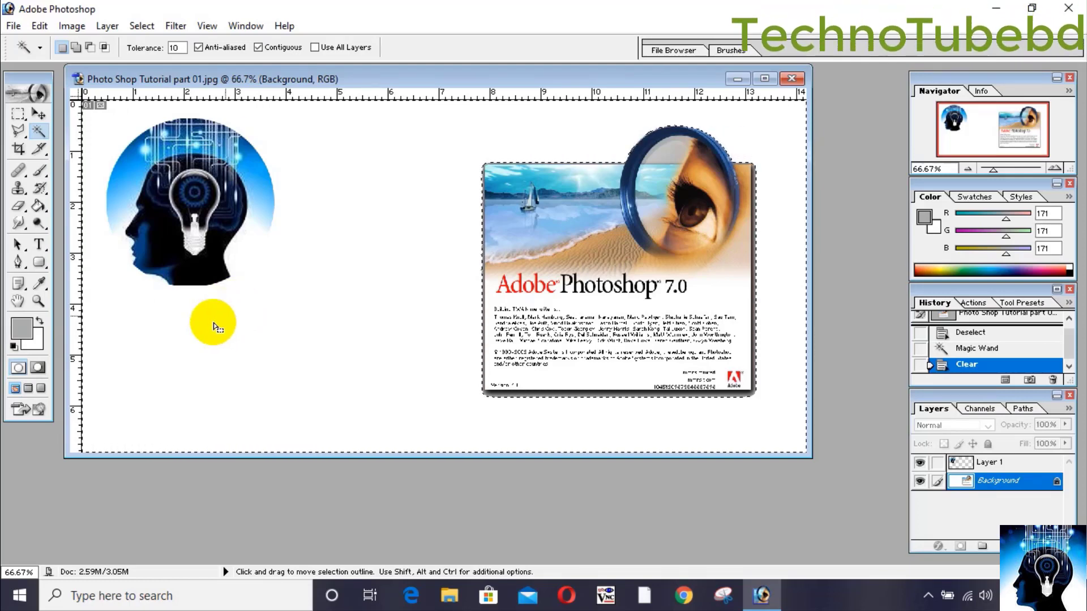
- Set the background color to a bright magenta with a hue of 302 degrees
{"action": "left_click", "coordinate": [35, 346]}
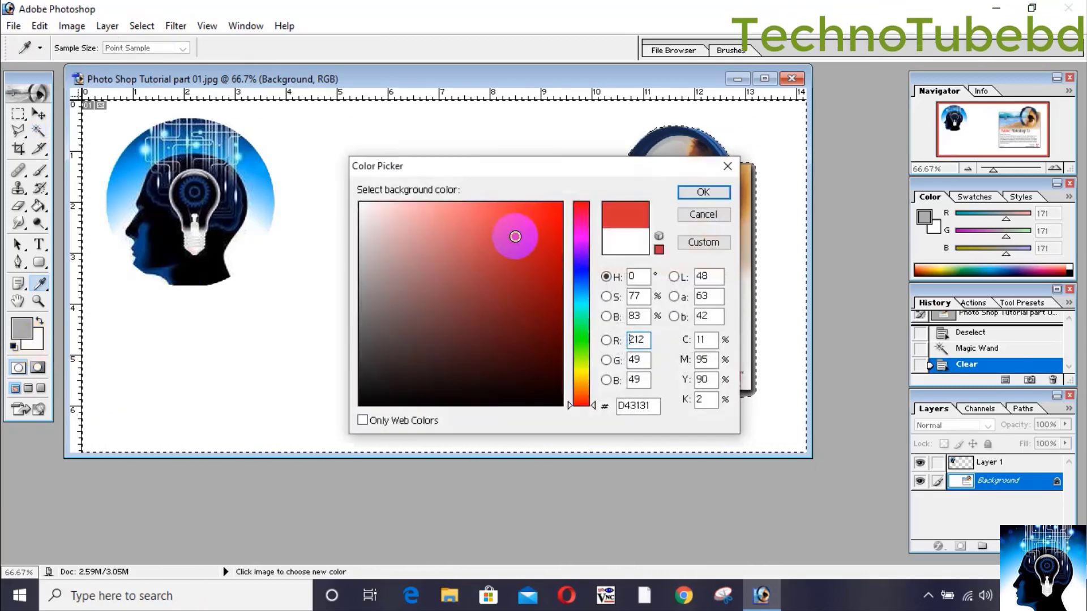
{"action": "left_click", "coordinate": [581, 234]}
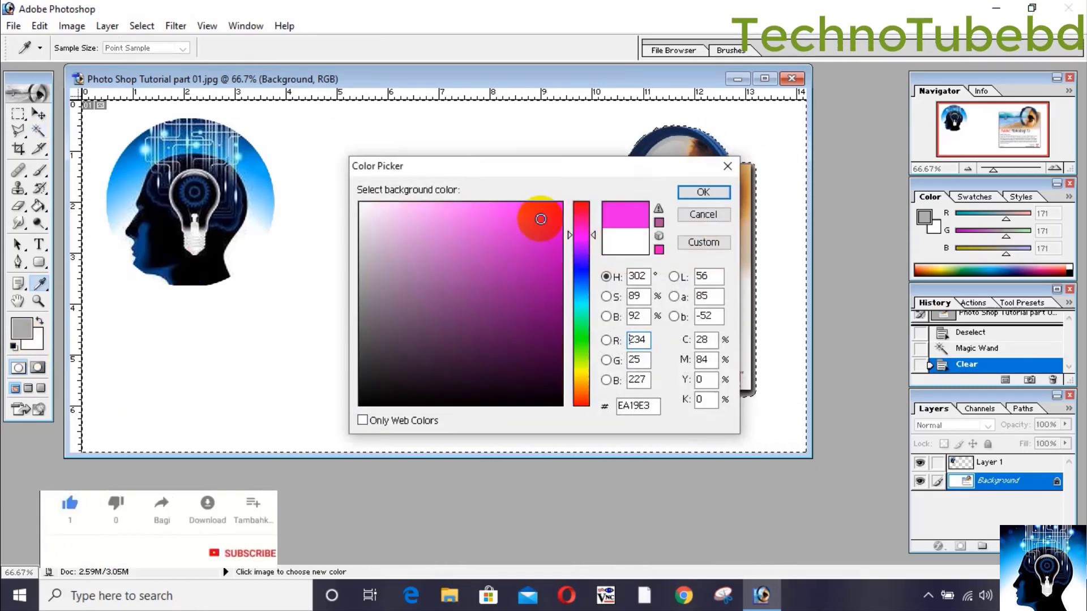
{"action": "left_click", "coordinate": [690, 192]}
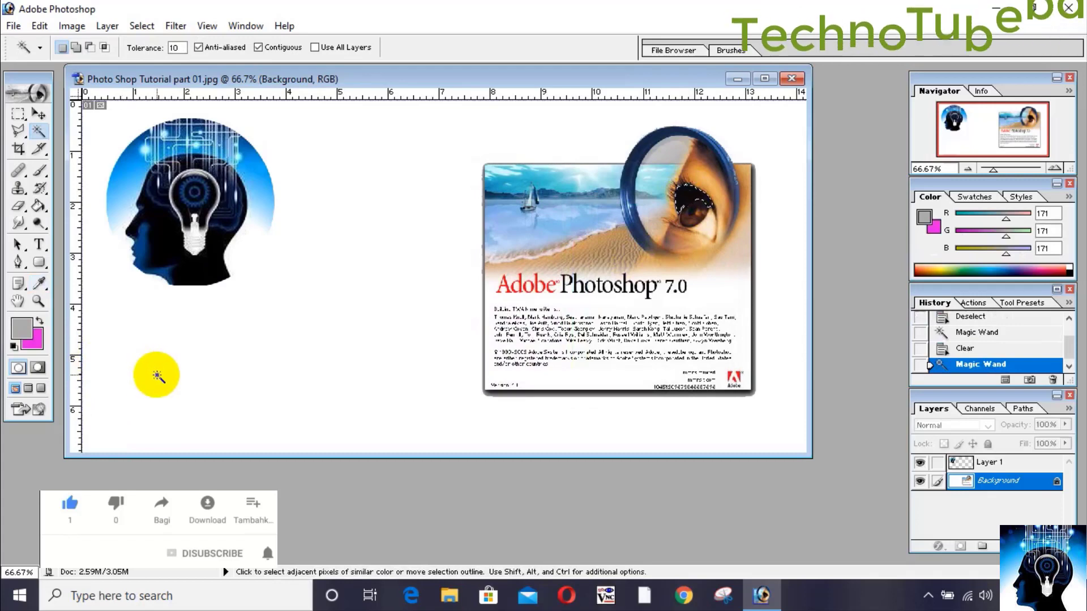
- Refill the white area around the pictures with the gray foreground color using Paint Bucket and remove the selection
{"action": "left_click", "coordinate": [155, 376]}
{"action": "left_click", "coordinate": [38, 131]}
{"action": "left_click", "coordinate": [315, 204]}
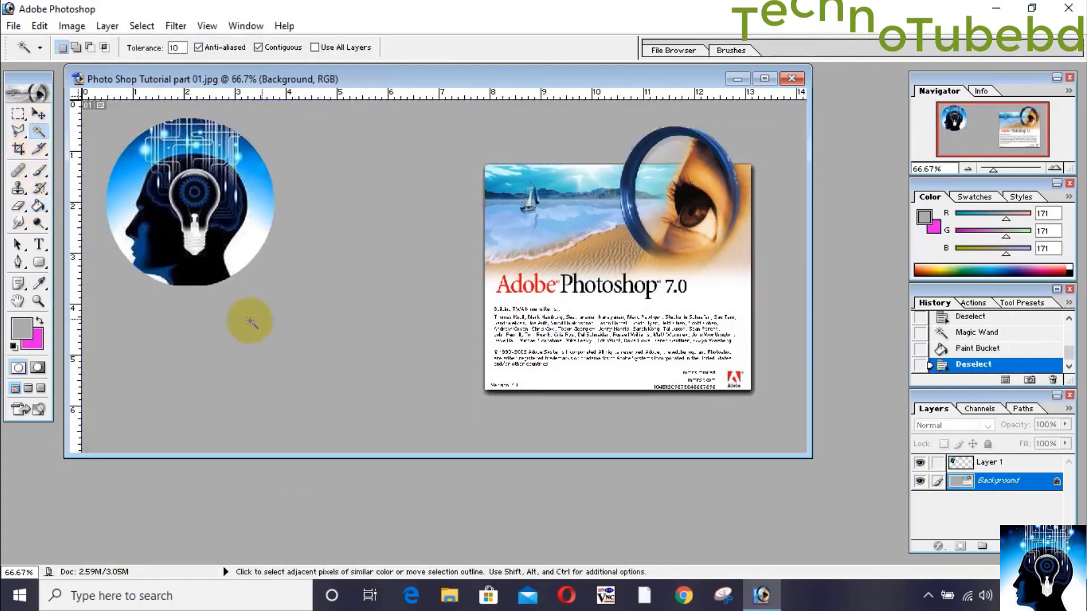
- Select the gray area around the pictures with Magic Wand, clear it to the magenta background color, and deselect
{"action": "left_click", "coordinate": [300, 305]}
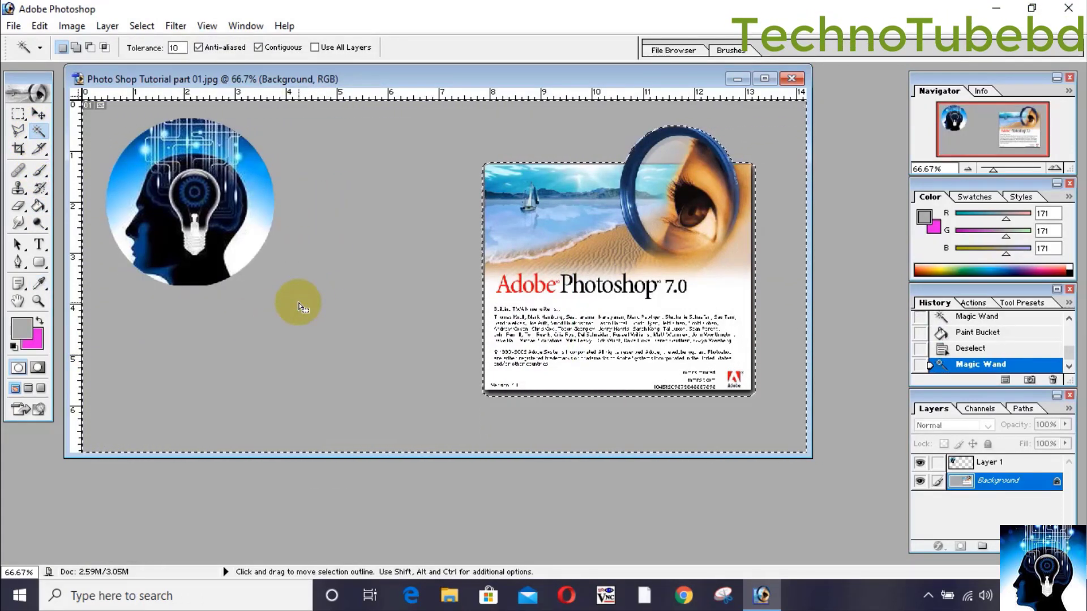
{"action": "key", "text": "Delete"}
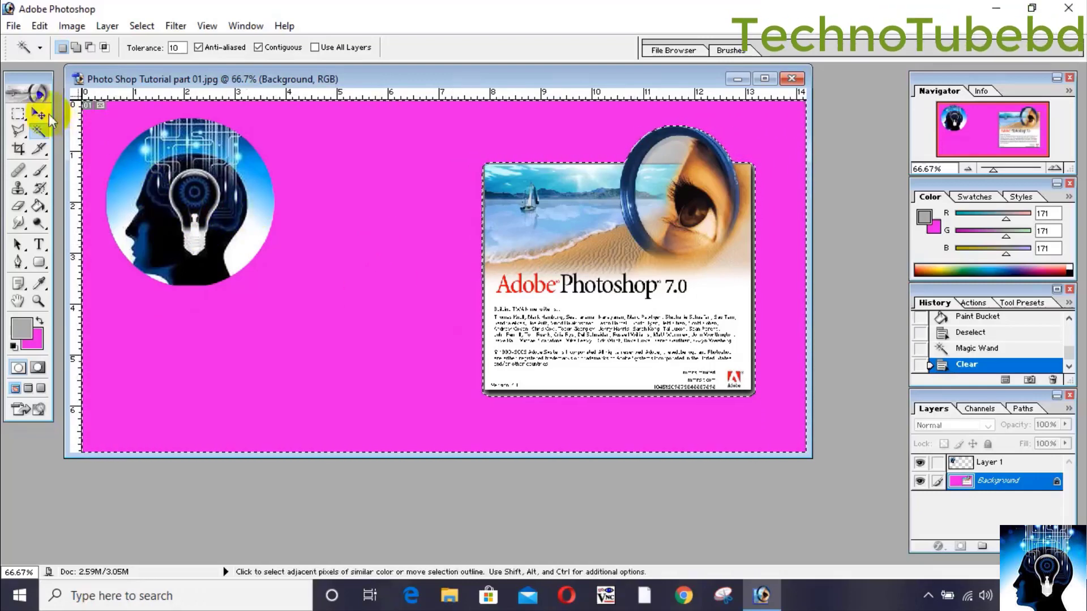
{"action": "left_click", "coordinate": [18, 113]}
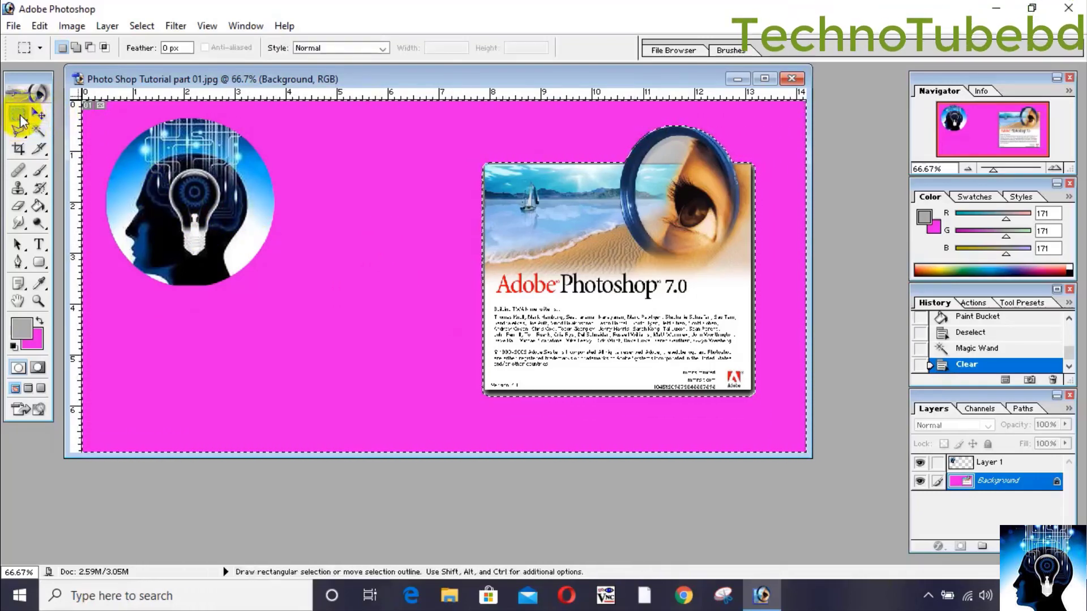
{"action": "left_click", "coordinate": [368, 202]}
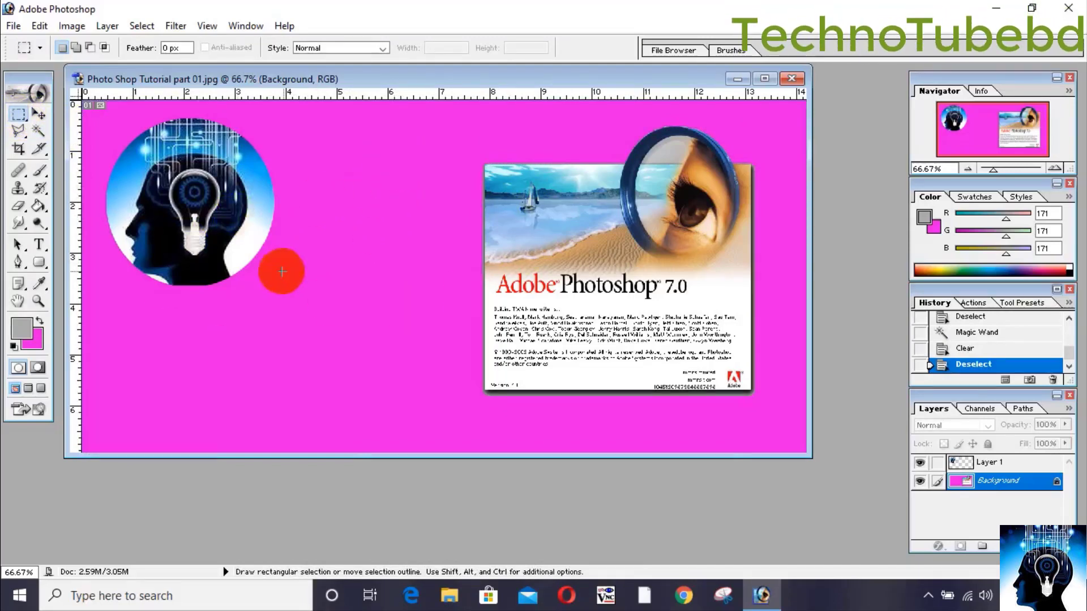
- Crop the image to the full-height right part containing the Photoshop 7.0 splash picture, and move the image window toward the workspace center
{"action": "left_click", "coordinate": [19, 149]}
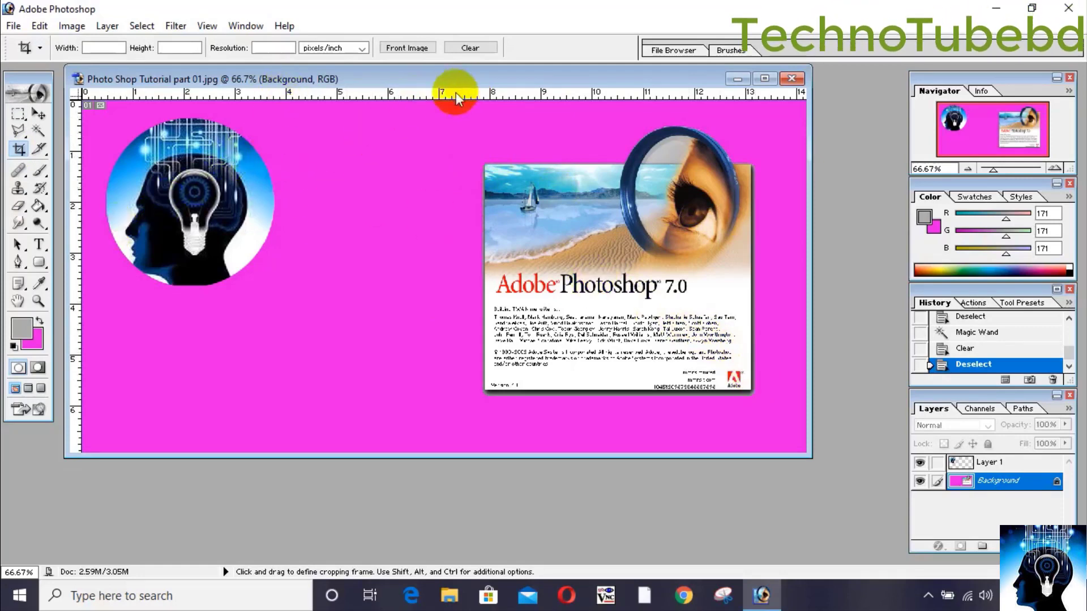
{"action": "left_click_drag", "start_coordinate": [444, 102], "coordinate": [861, 497]}
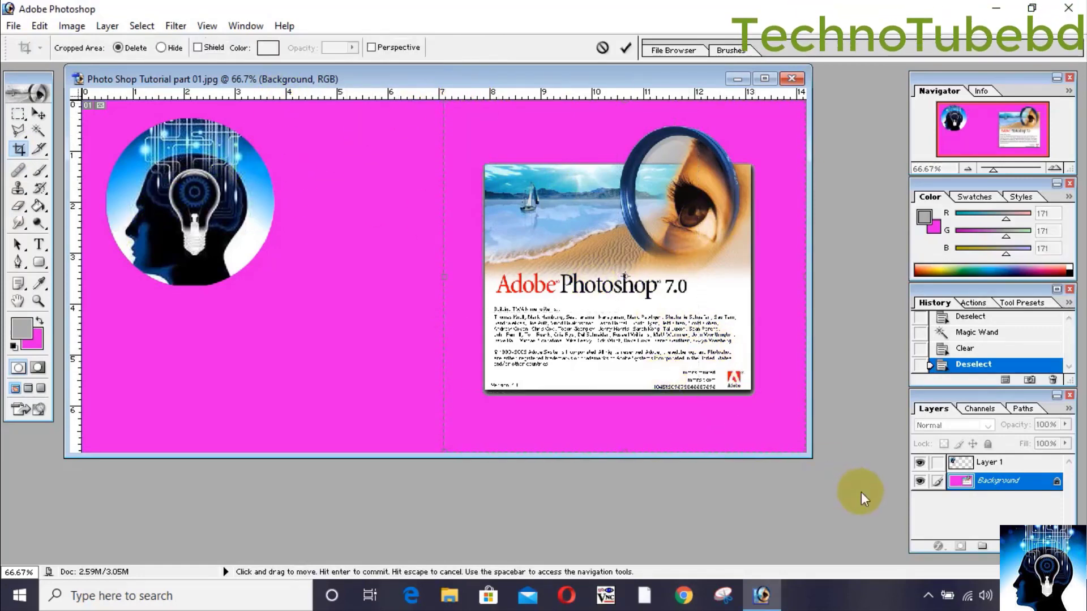
{"action": "key", "text": "Return"}
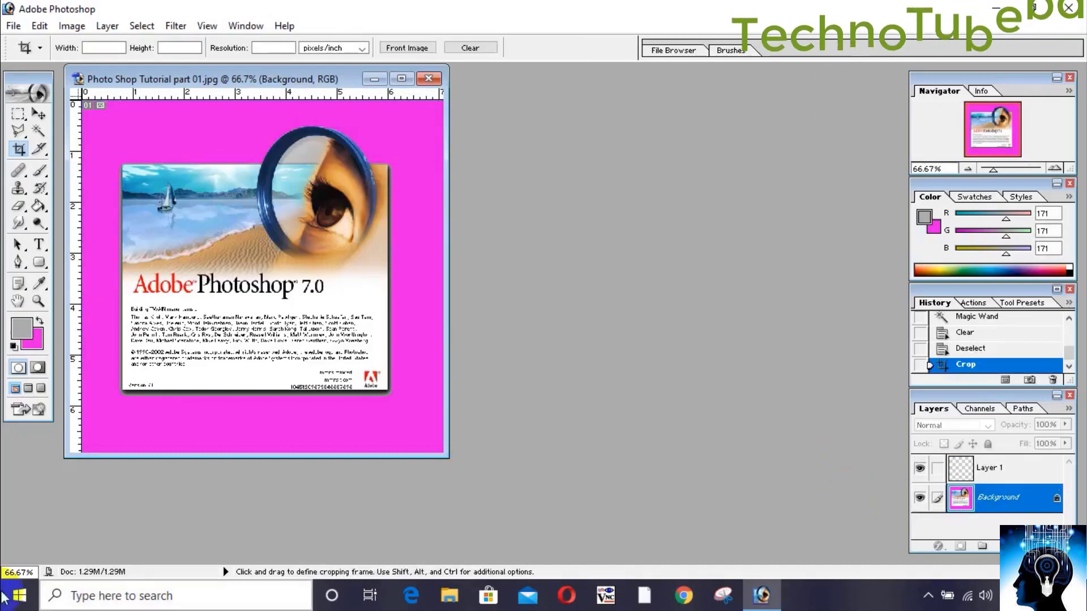
{"action": "left_click_drag", "start_coordinate": [225, 79], "coordinate": [470, 83]}
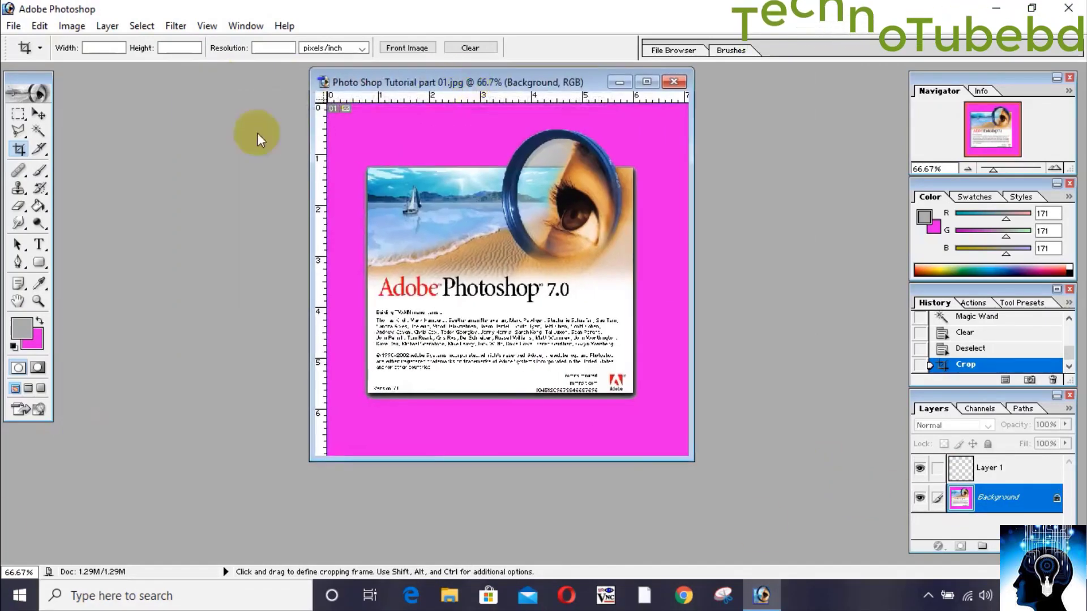
{"action": "left_click", "coordinate": [14, 26]}
{"action": "left_click", "coordinate": [80, 170]}
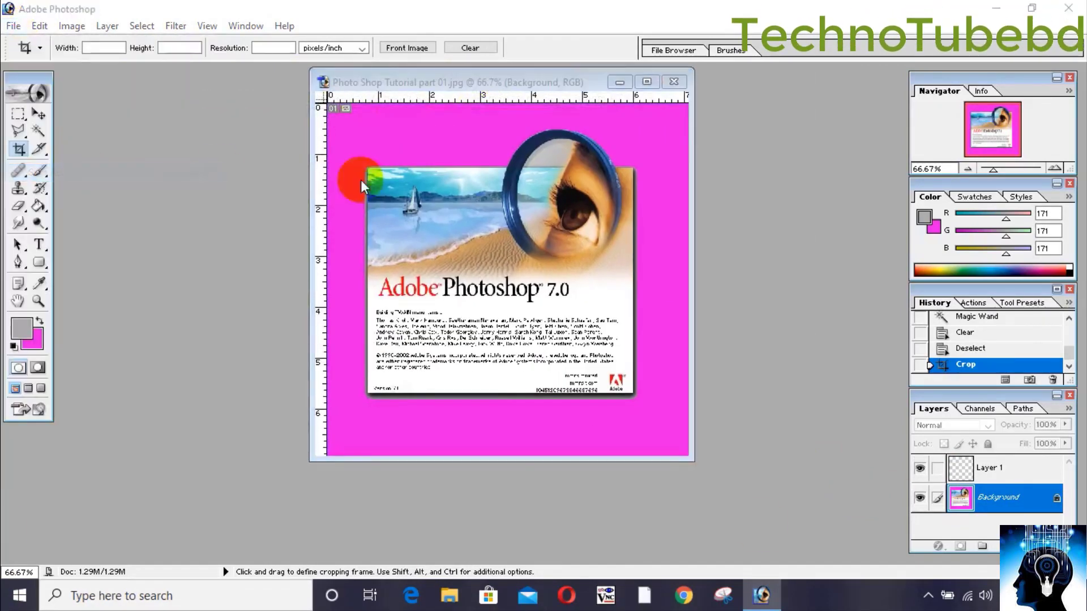
{"action": "left_click", "coordinate": [651, 335]}
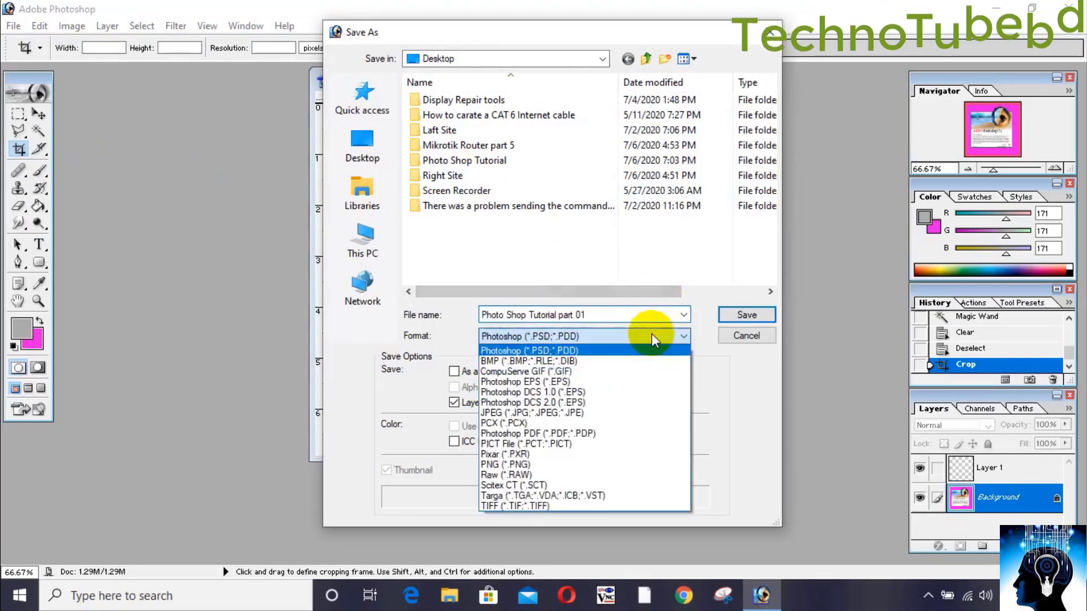
{"action": "left_click", "coordinate": [620, 414]}
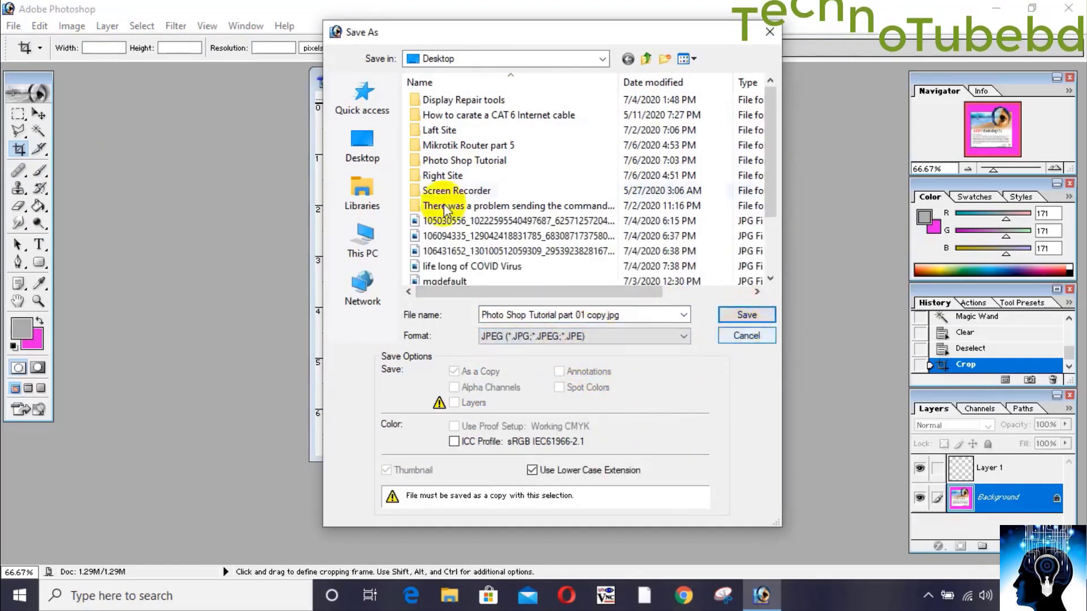
{"action": "left_click", "coordinate": [347, 136]}
{"action": "left_click", "coordinate": [742, 338]}
{"action": "left_click", "coordinate": [670, 151]}
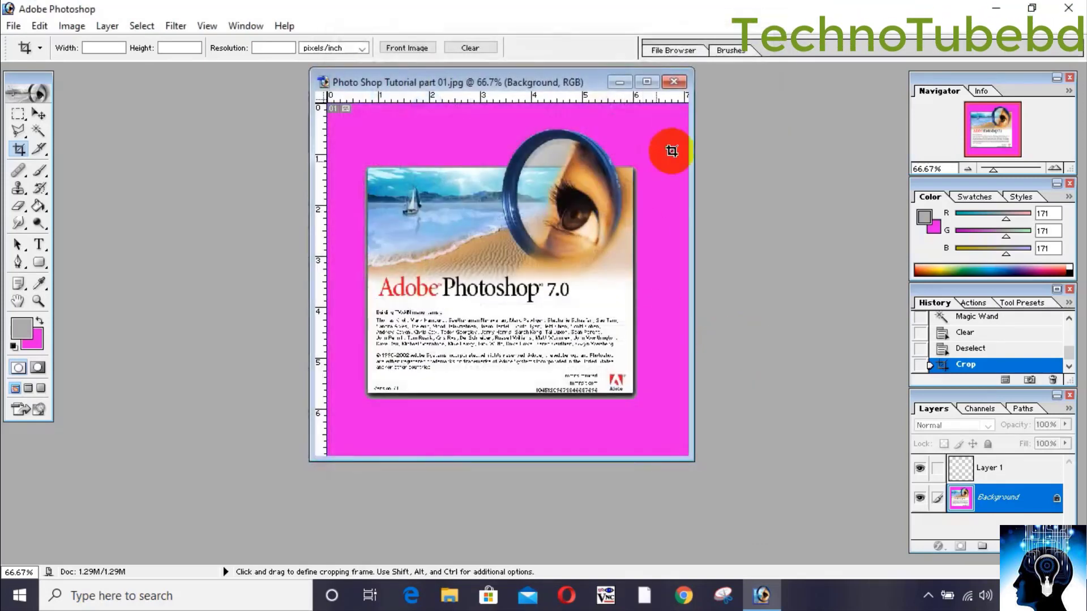
- Undo the crop and move the image window back so the whole picture fits in the workspace
{"action": "key", "text": "ctrl+z"}
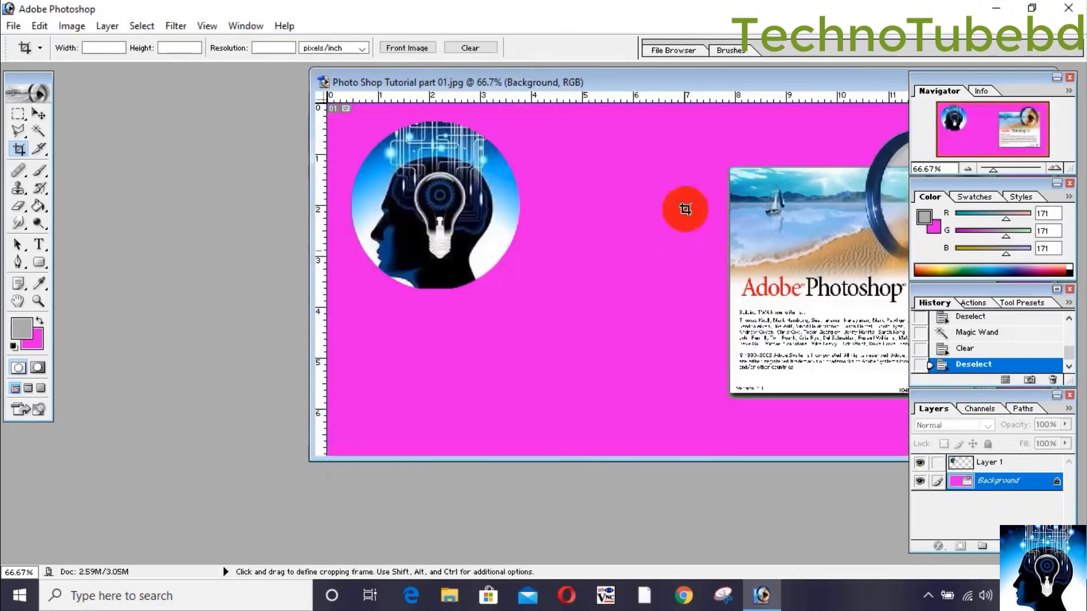
{"action": "left_click", "coordinate": [668, 80]}
{"action": "left_click_drag", "start_coordinate": [669, 81], "coordinate": [455, 92]}
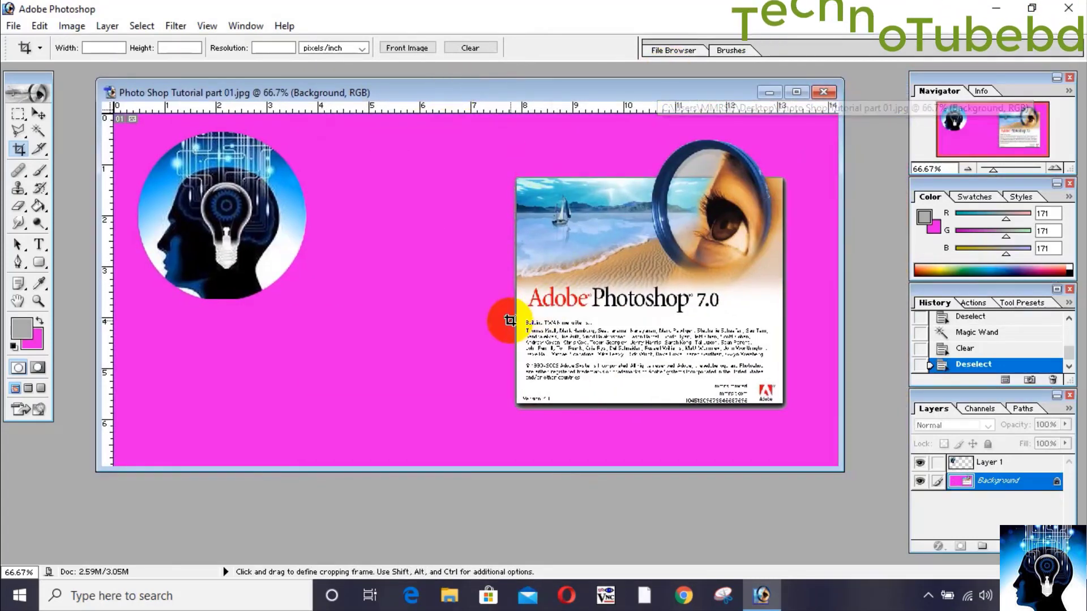
- Outline the Photoshop 7.0 splash picture, including its magnifying glass, with a closed Polygonal Lasso selection
{"action": "left_click", "coordinate": [19, 134]}
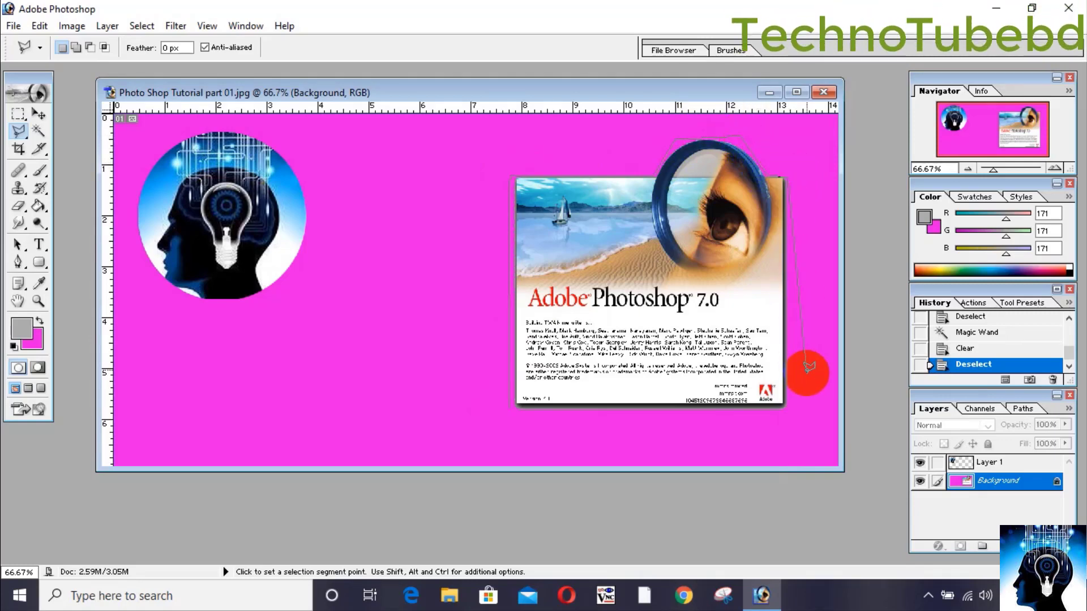
{"action": "double_click", "coordinate": [790, 413]}
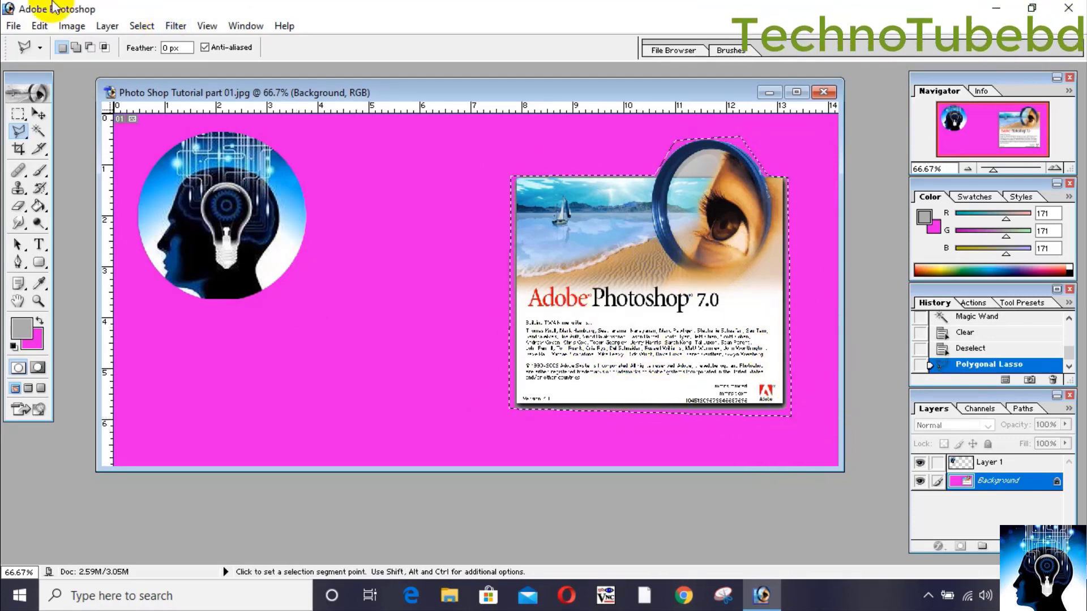
- Create a new blank white document and move its window aside to uncover the original image
{"action": "left_click", "coordinate": [14, 27]}
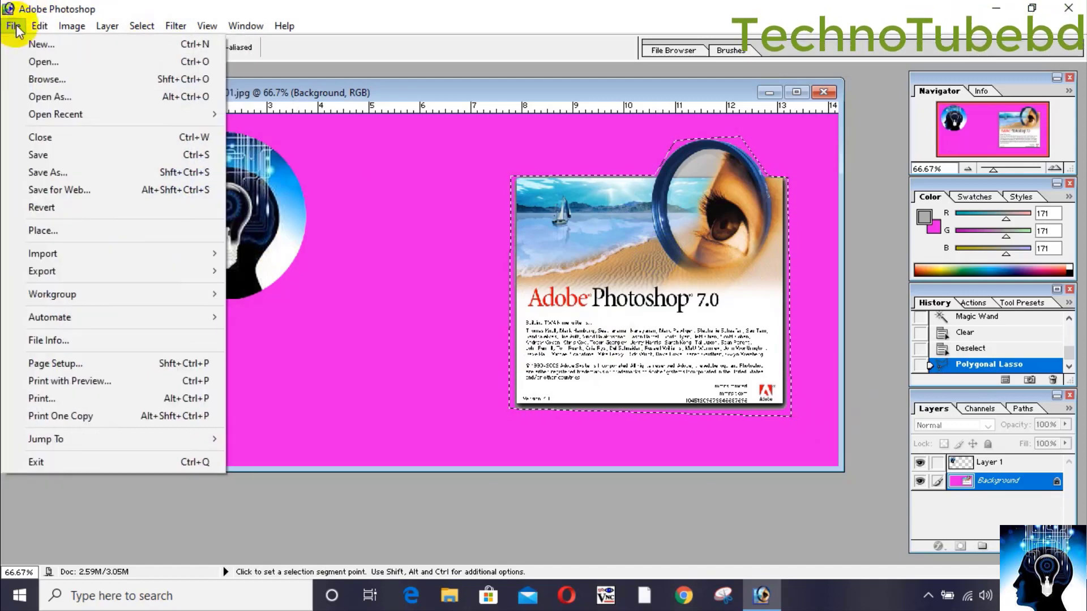
{"action": "left_click", "coordinate": [25, 44]}
{"action": "left_click", "coordinate": [641, 129]}
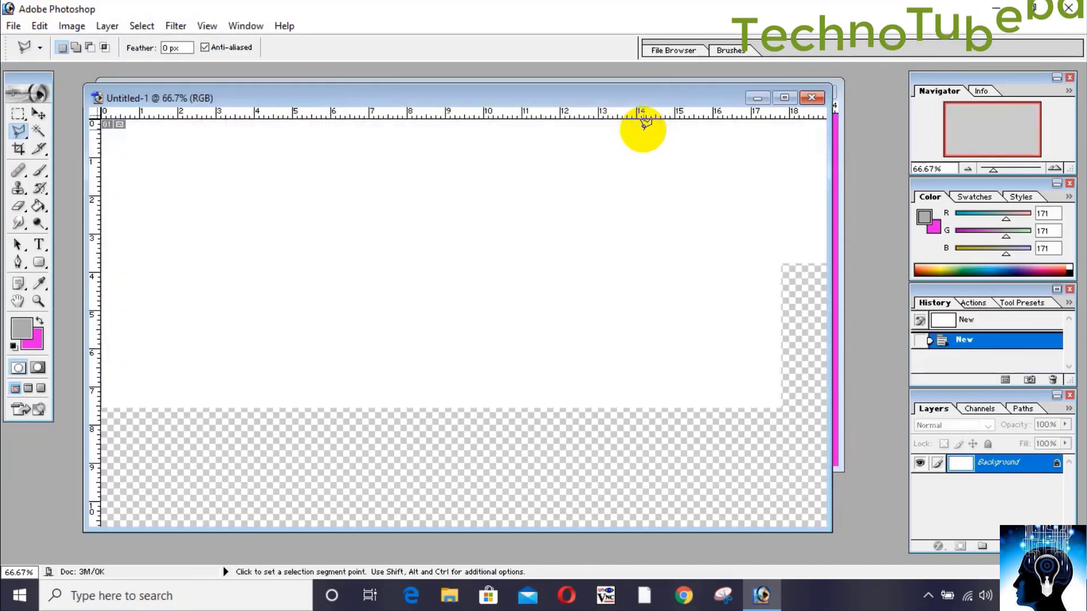
{"action": "left_click_drag", "start_coordinate": [568, 101], "coordinate": [344, 203]}
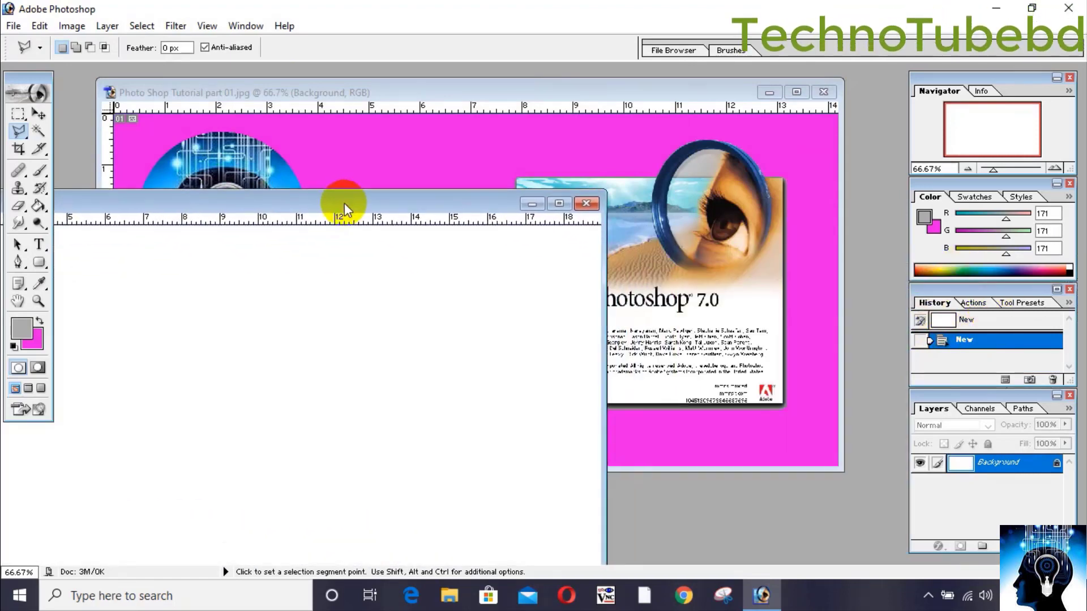
- Copy the lassoed splash picture into the new document with the Move tool and position it right of center, near the upper edge
{"action": "left_click", "coordinate": [38, 116]}
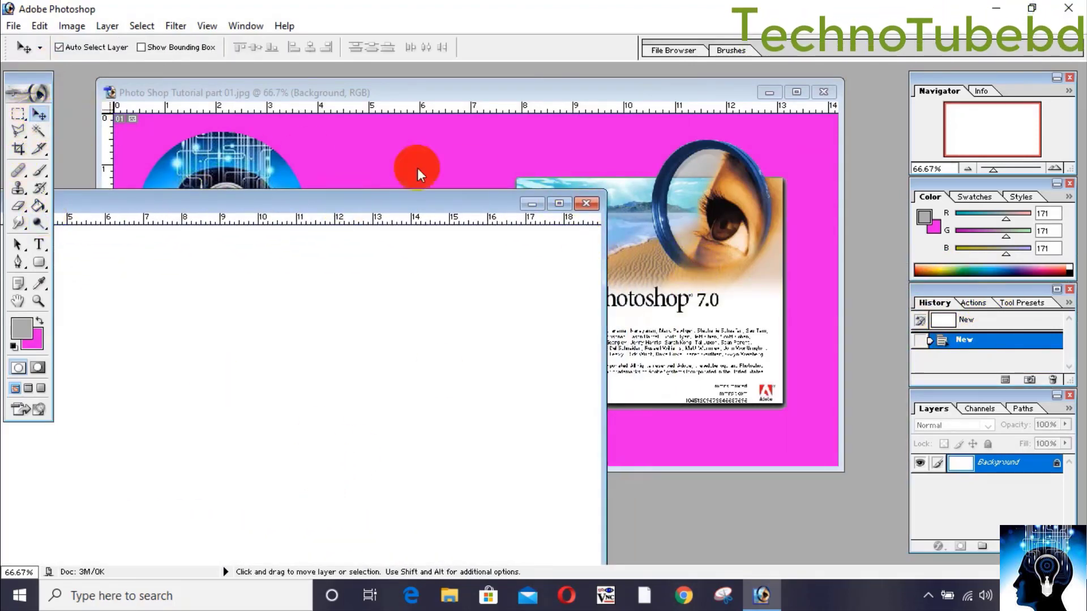
{"action": "left_click", "coordinate": [579, 92]}
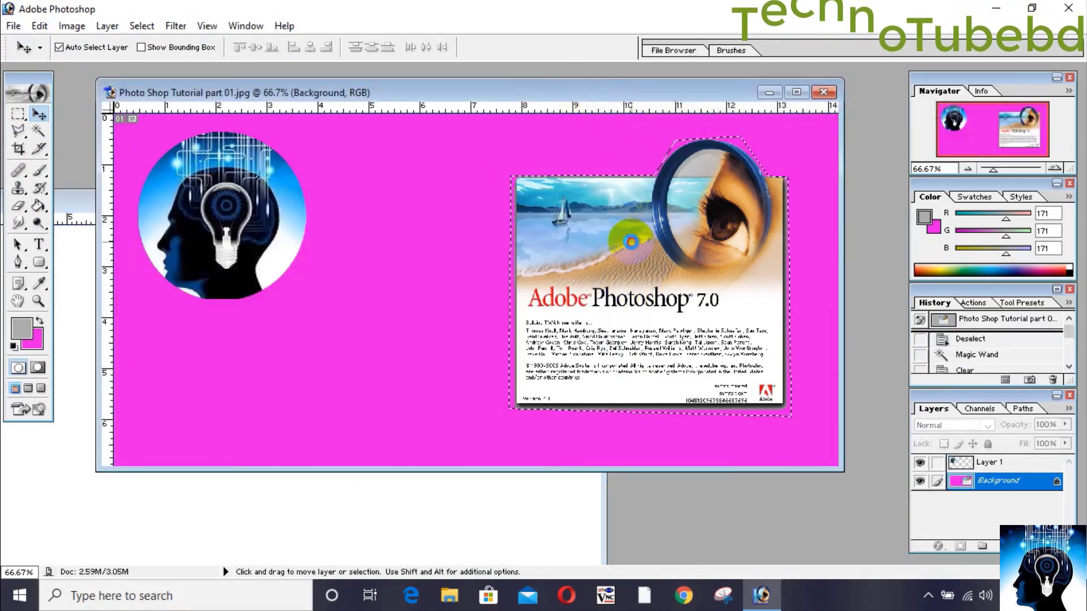
{"action": "left_click_drag", "start_coordinate": [600, 285], "coordinate": [246, 515]}
{"action": "left_click_drag", "start_coordinate": [325, 201], "coordinate": [504, 97]}
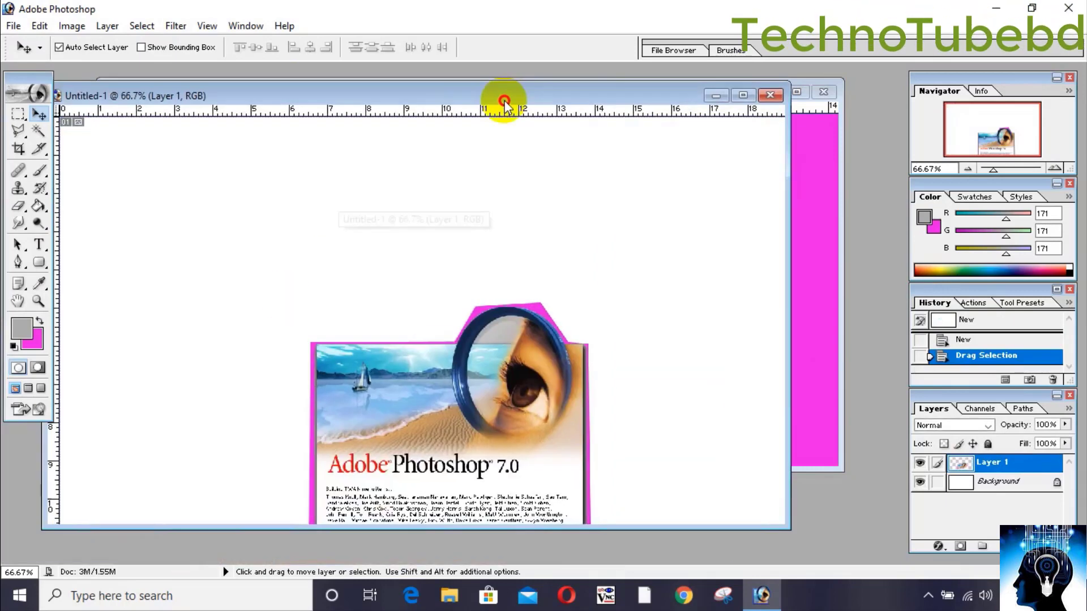
{"action": "left_click_drag", "start_coordinate": [470, 263], "coordinate": [459, 224]}
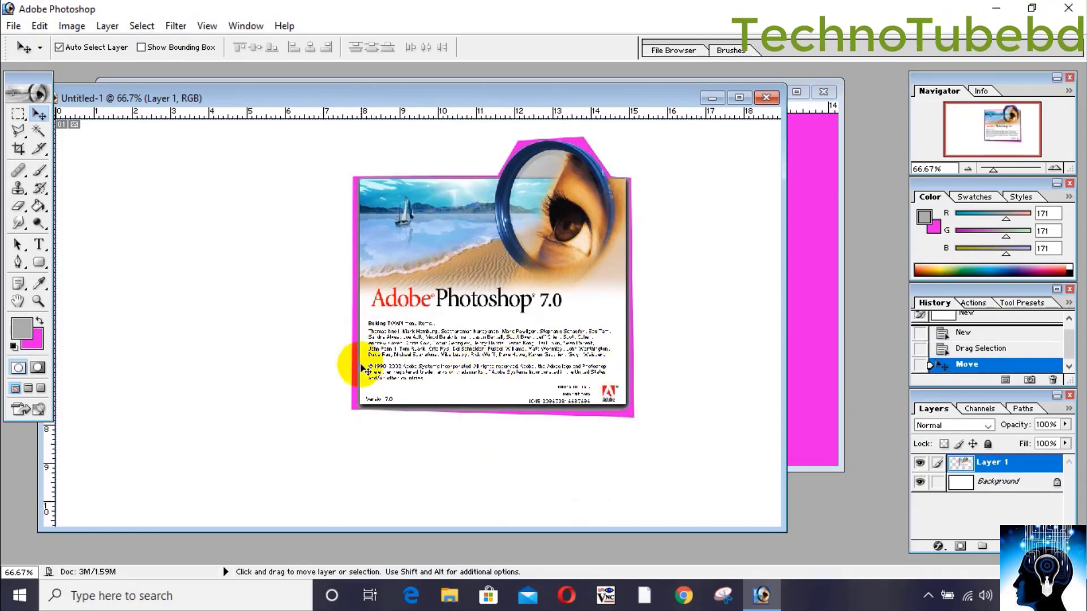
- Bring the original magenta image window forward and clear its lasso selection around the splash picture
{"action": "left_click", "coordinate": [815, 265]}
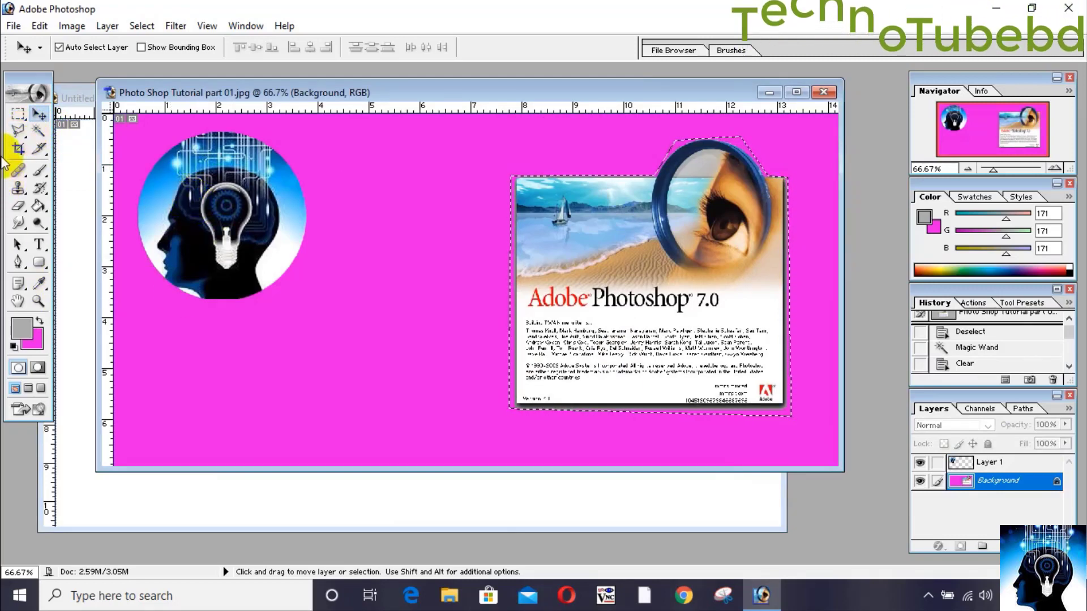
{"action": "left_click", "coordinate": [41, 149]}
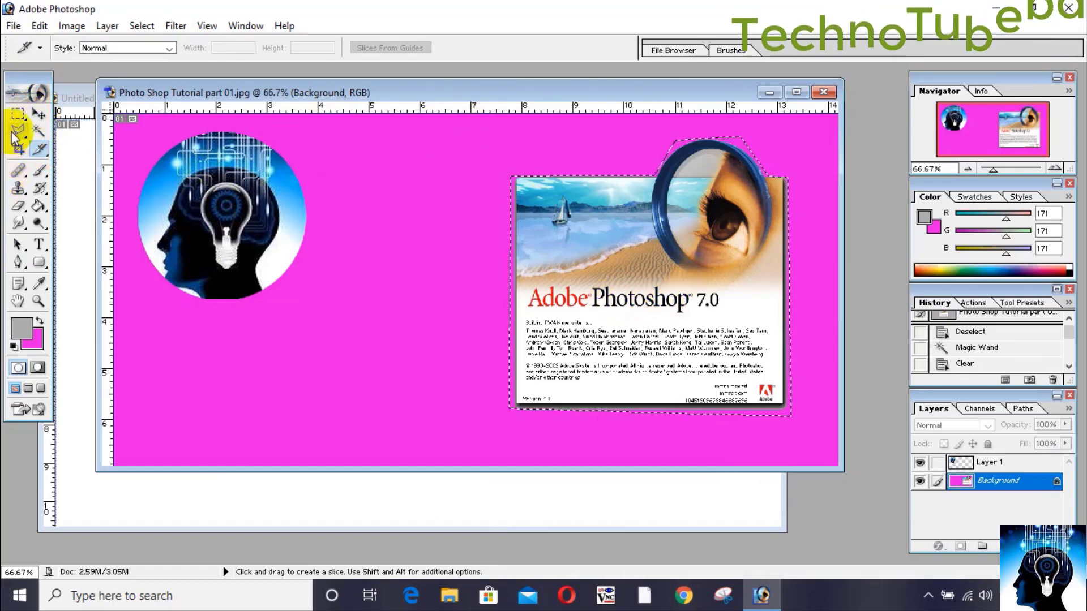
{"action": "left_click", "coordinate": [18, 113]}
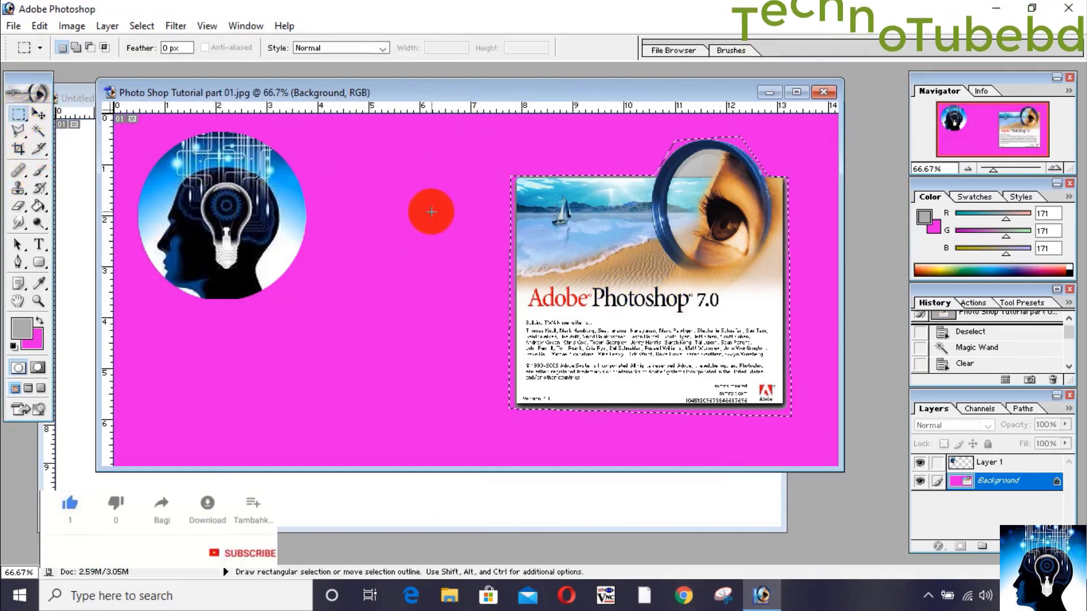
{"action": "left_click", "coordinate": [418, 211]}
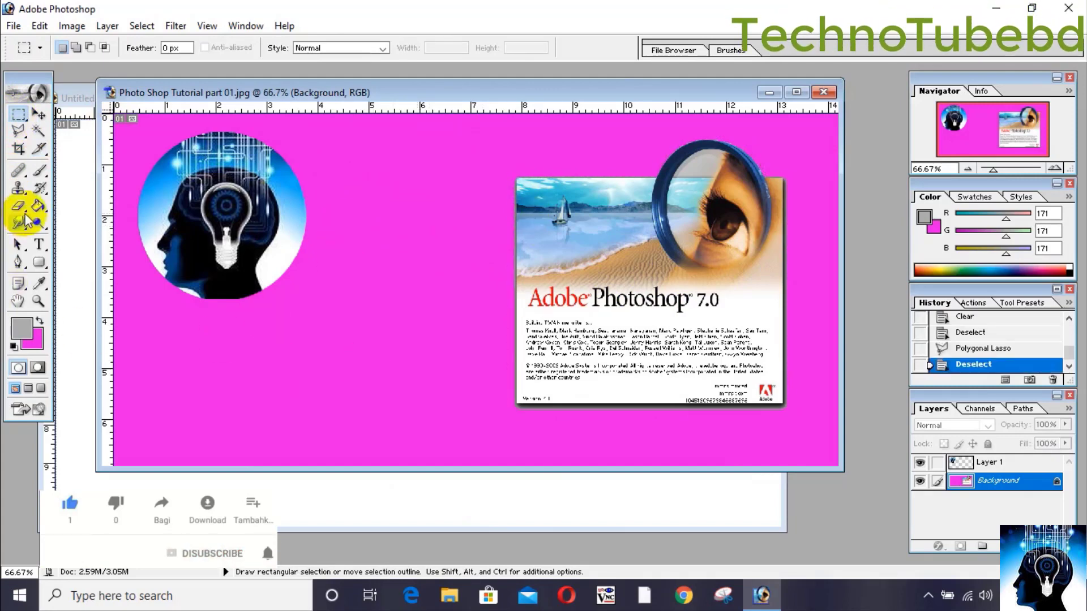
- Slice the image with the Slice tool: one slice around the splash picture's full-height half, another below the round logo
{"action": "left_click", "coordinate": [38, 148]}
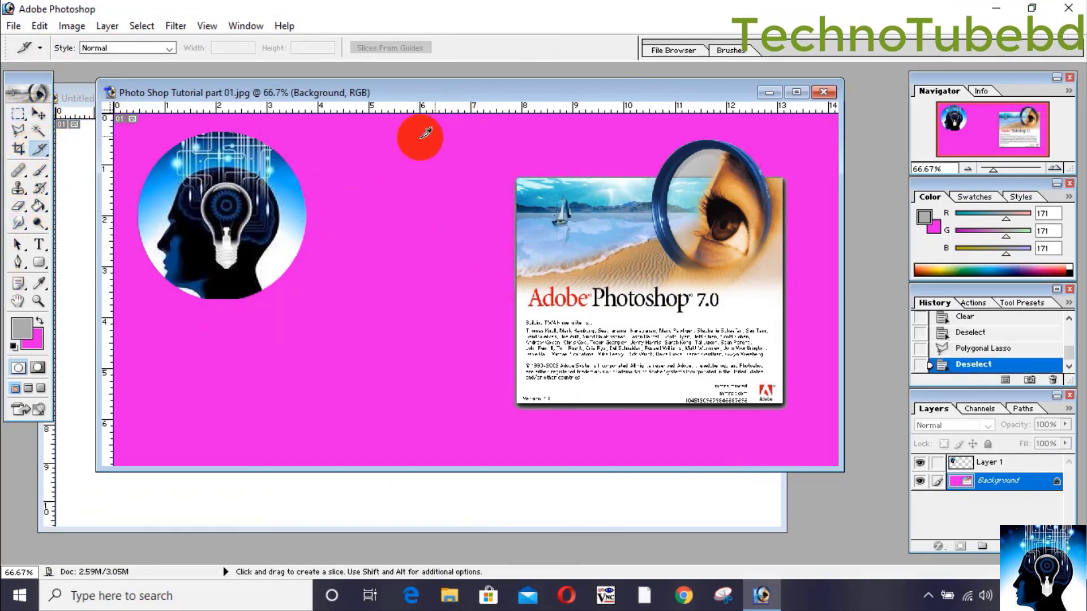
{"action": "left_click_drag", "start_coordinate": [440, 109], "coordinate": [545, 482]}
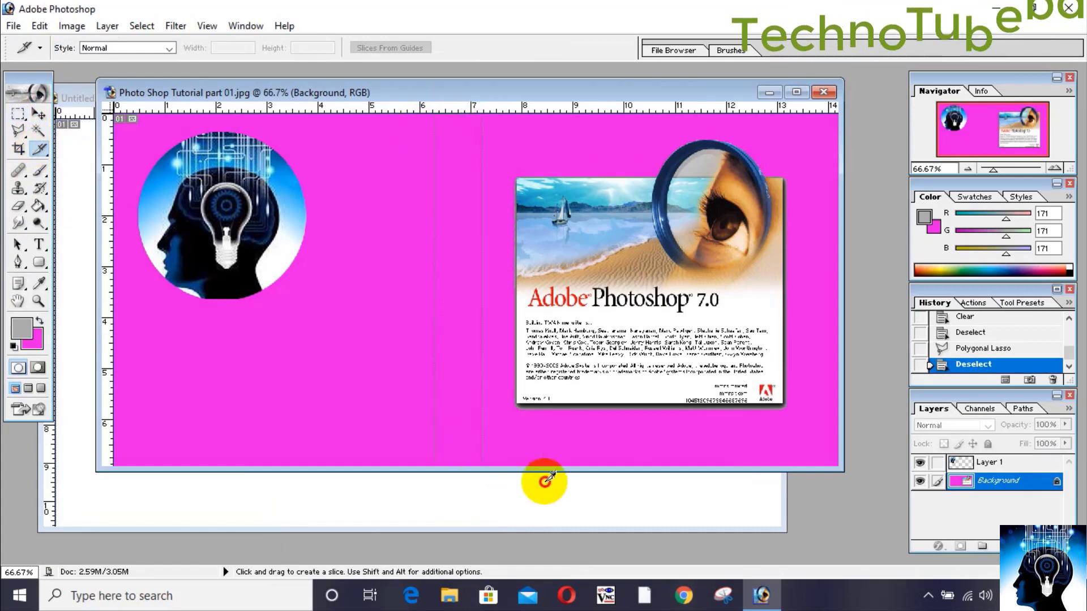
{"action": "left_click_drag", "start_coordinate": [880, 482], "coordinate": [843, 465]}
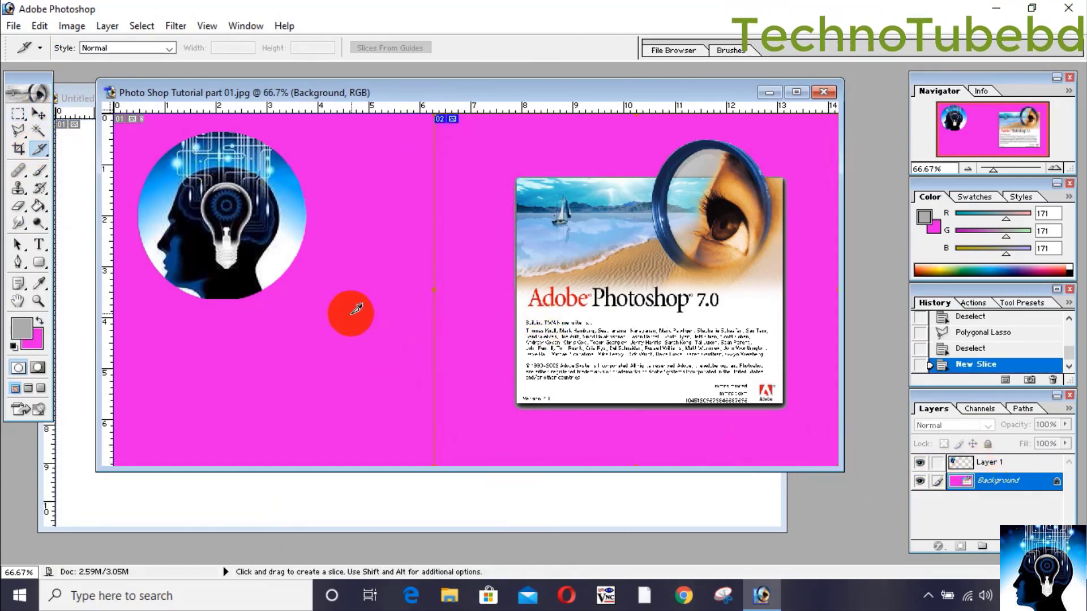
{"action": "left_click_drag", "start_coordinate": [116, 302], "coordinate": [434, 464]}
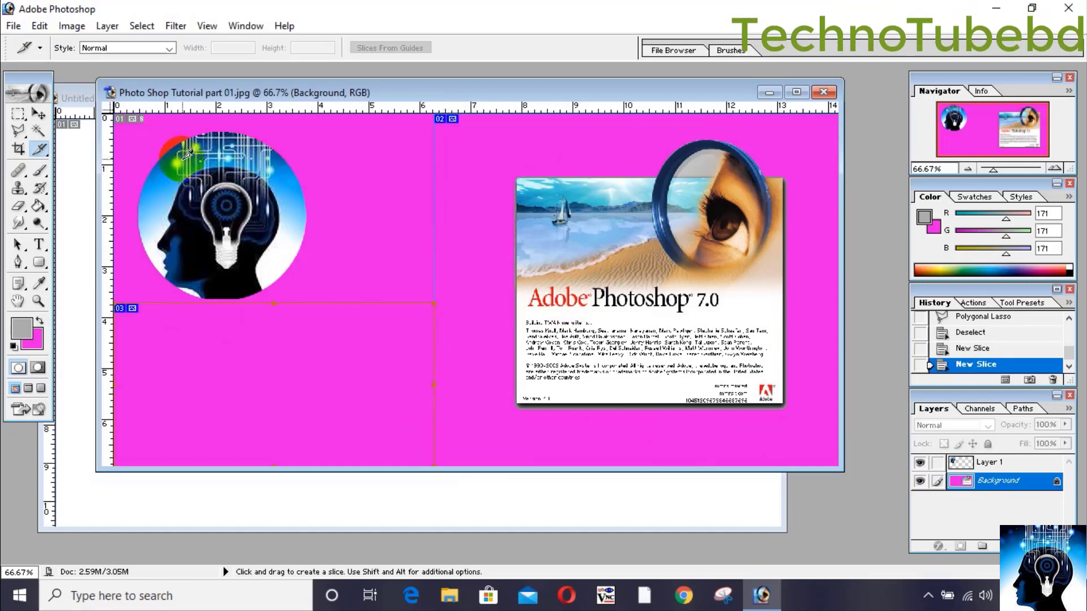
{"action": "left_click", "coordinate": [14, 25]}
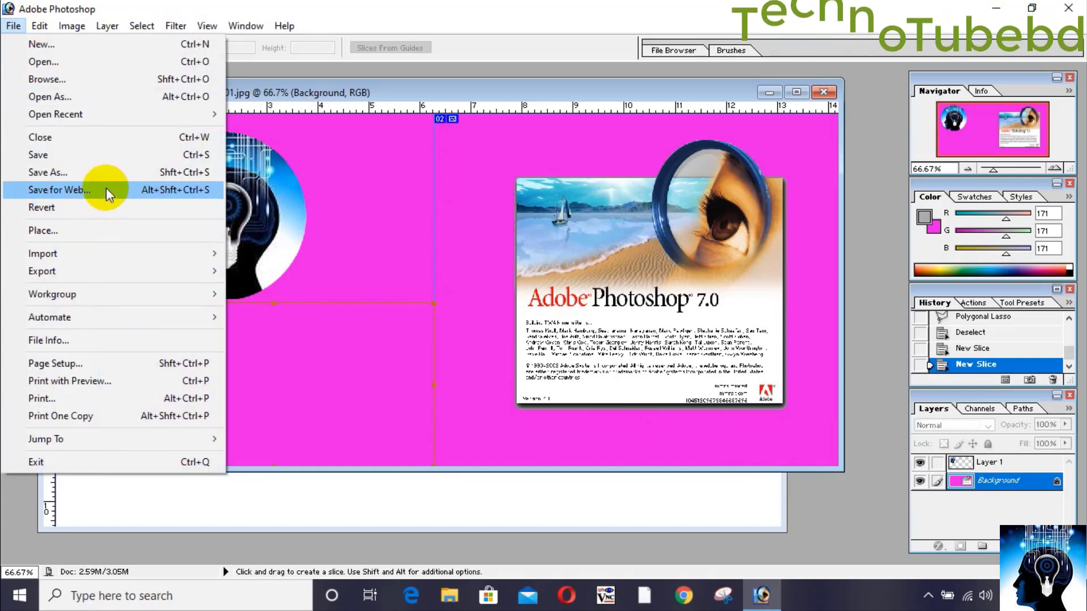
{"action": "left_click", "coordinate": [515, 205]}
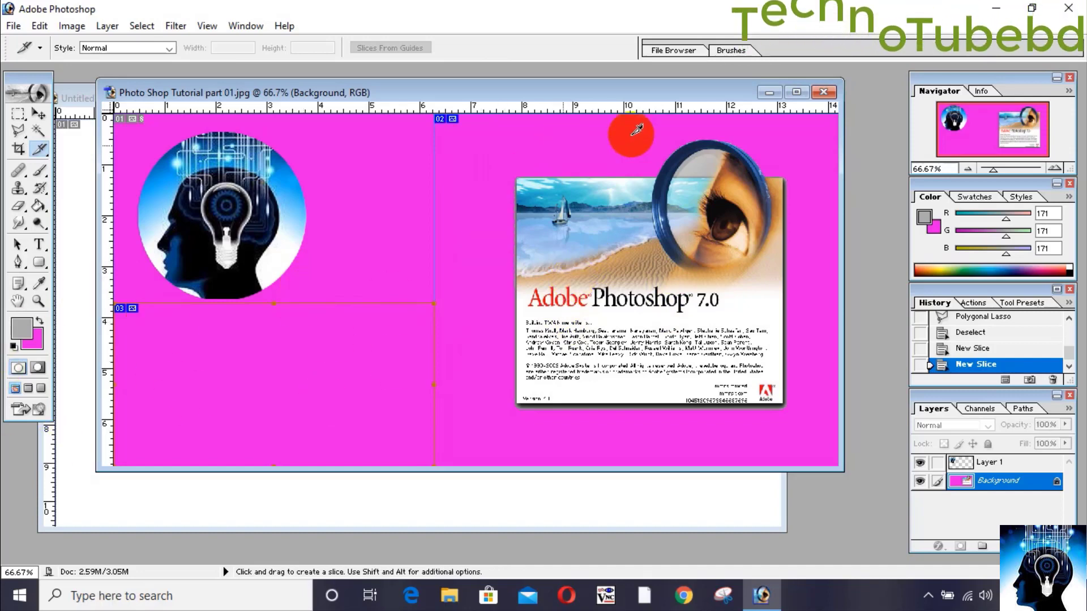
{"action": "left_click", "coordinate": [796, 92]}
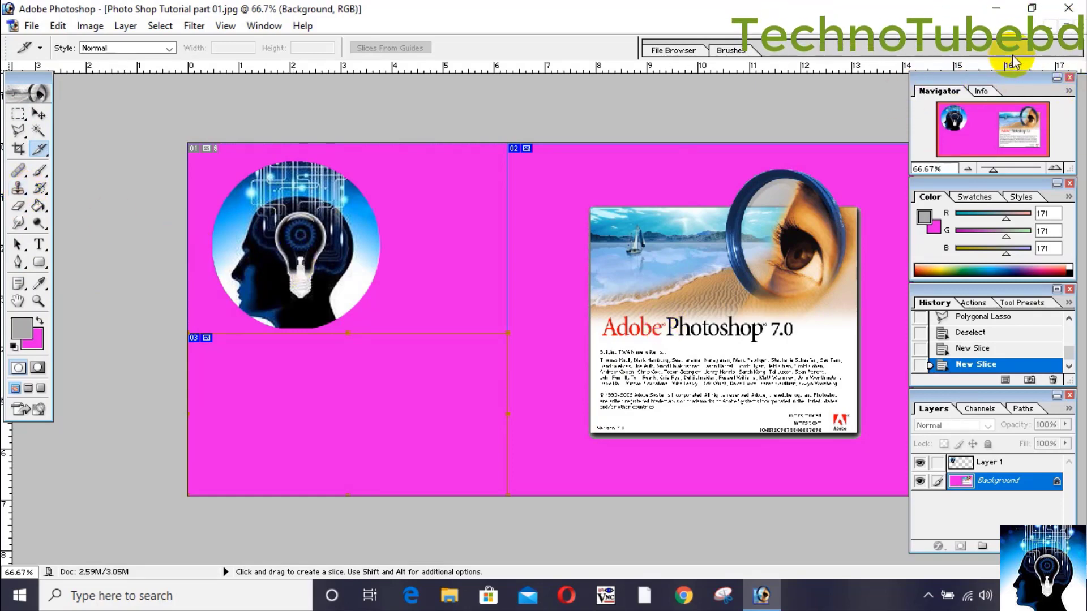
{"action": "left_click", "coordinate": [1065, 27]}
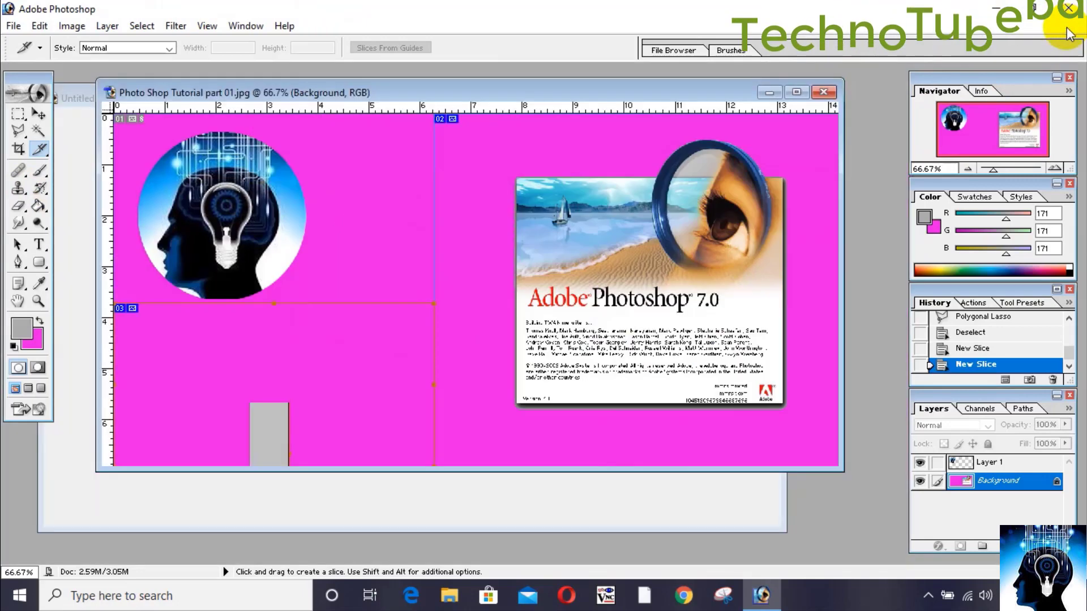
{"action": "double_click", "coordinate": [491, 92]}
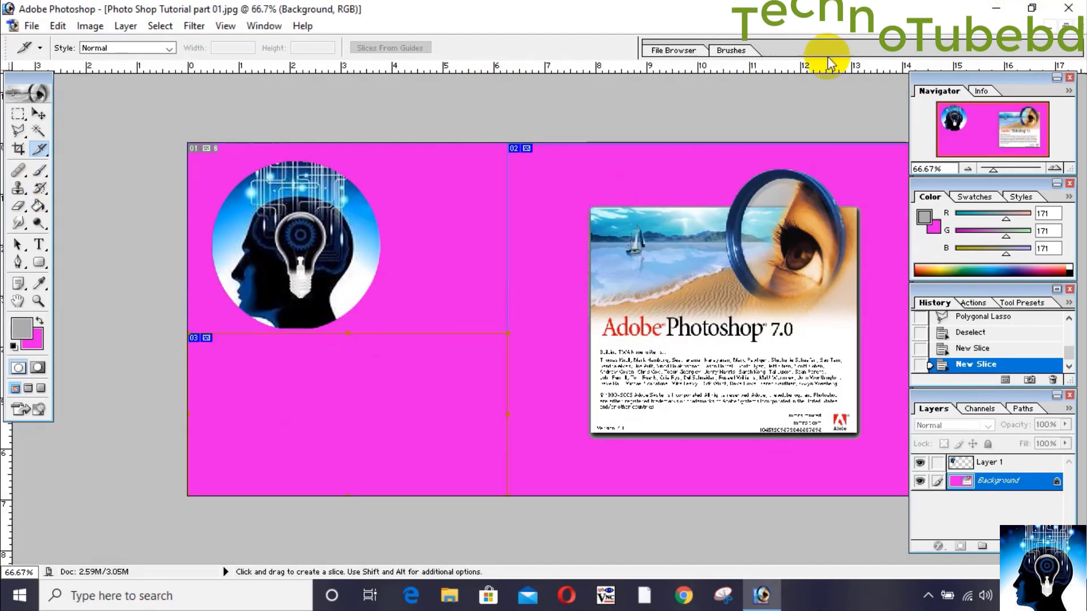
{"action": "left_click", "coordinate": [1066, 27]}
- Close the sliced image without saving its changes
{"action": "left_click", "coordinate": [823, 92]}
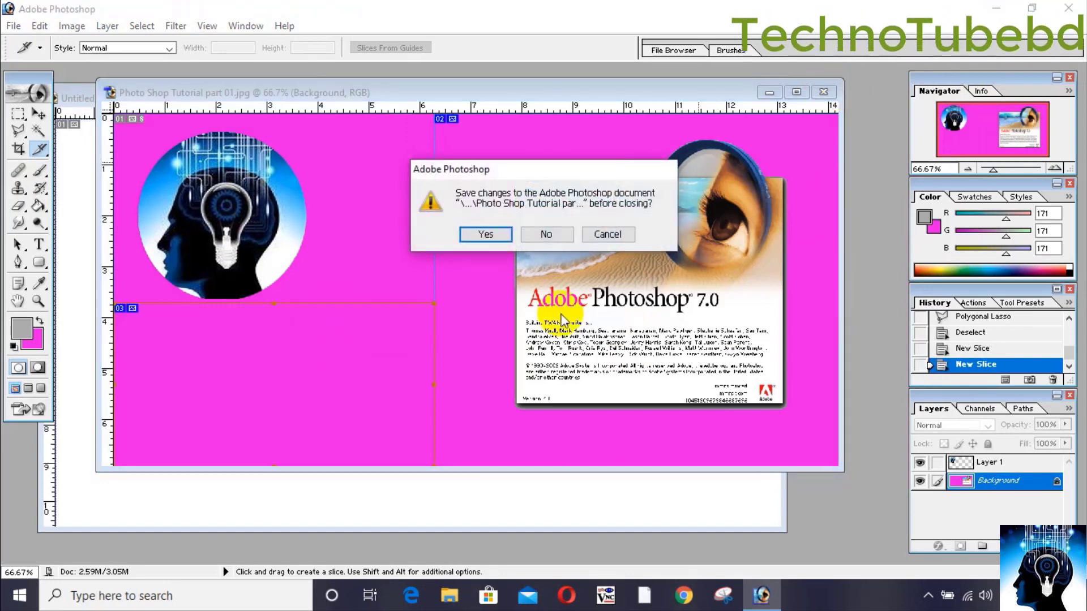
{"action": "left_click", "coordinate": [544, 235]}
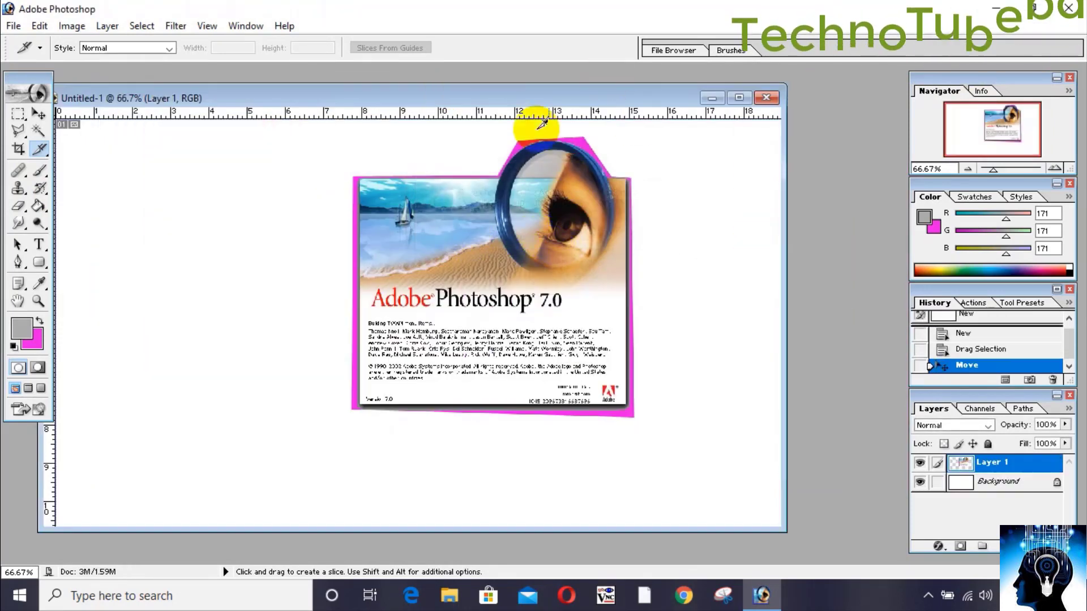
- Reposition the untitled document's window in the workspace and move the splash picture into the canvas's upper-right corner
{"action": "left_click_drag", "start_coordinate": [511, 93], "coordinate": [579, 86]}
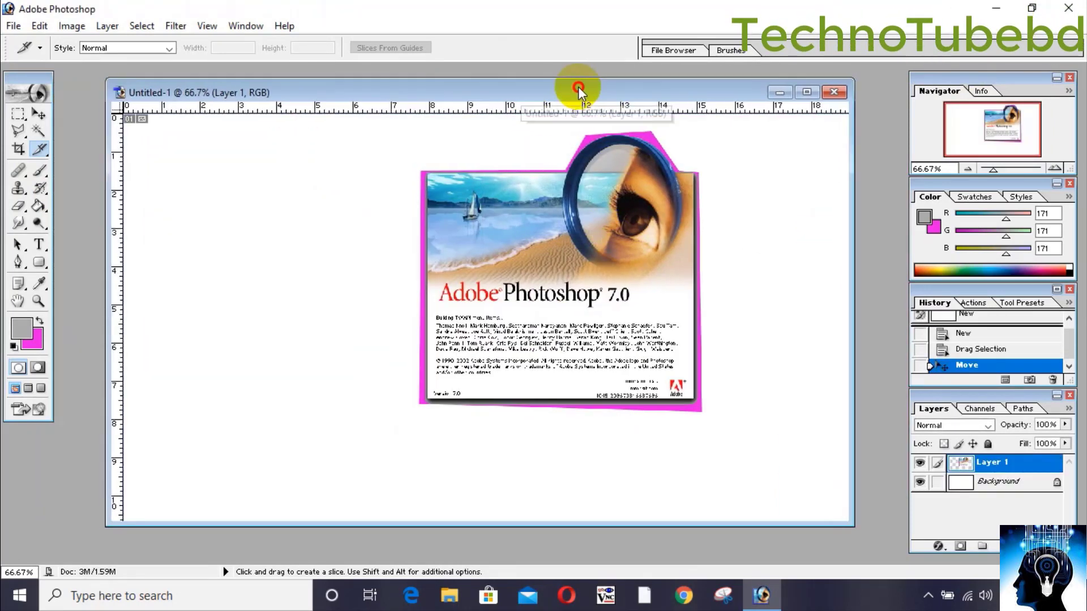
{"action": "left_click", "coordinate": [39, 116]}
{"action": "left_click_drag", "start_coordinate": [540, 242], "coordinate": [676, 226]}
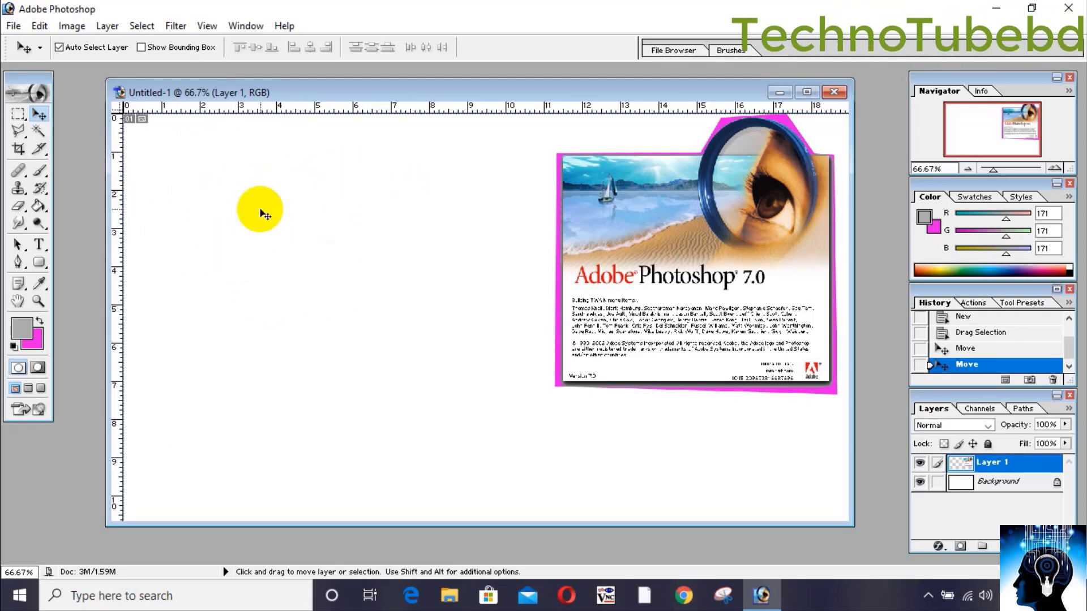
- Enlarge the Clone Stamp brush to 150 and sample the sailboat in the splash picture as the clone source
{"action": "left_click", "coordinate": [19, 190]}
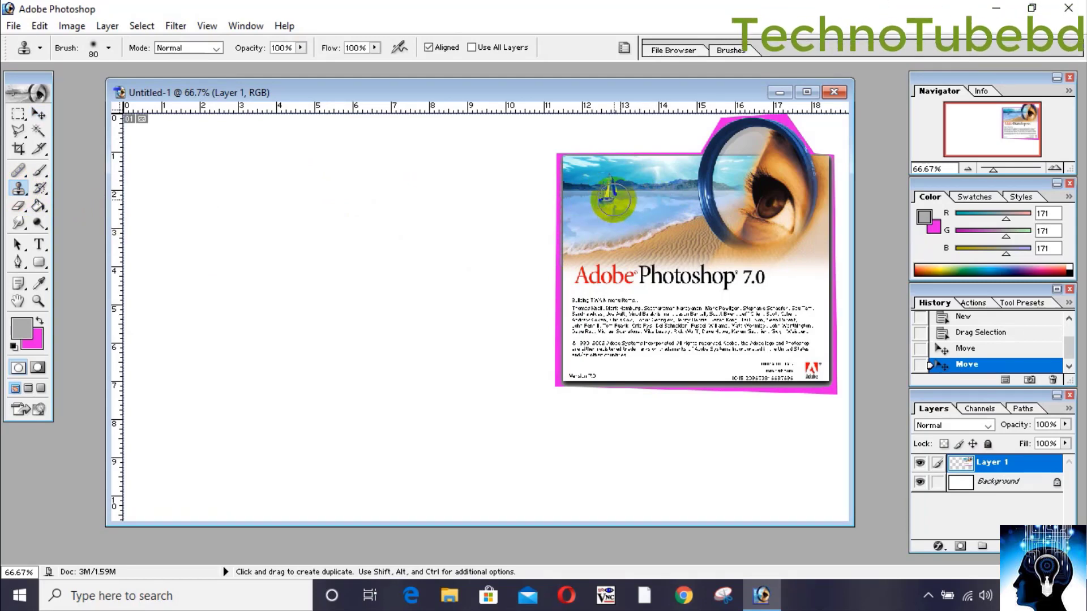
{"action": "key", "text": "bracketright"}
{"action": "key", "text": "bracketright"}
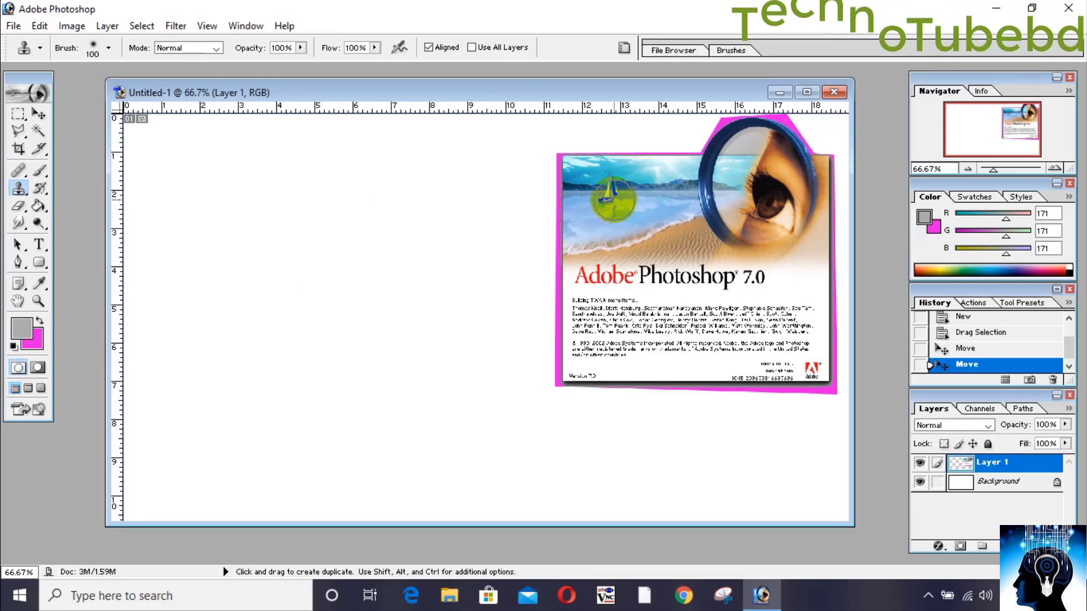
{"action": "key", "text": "bracketright"}
{"action": "key", "text": "bracketright"}
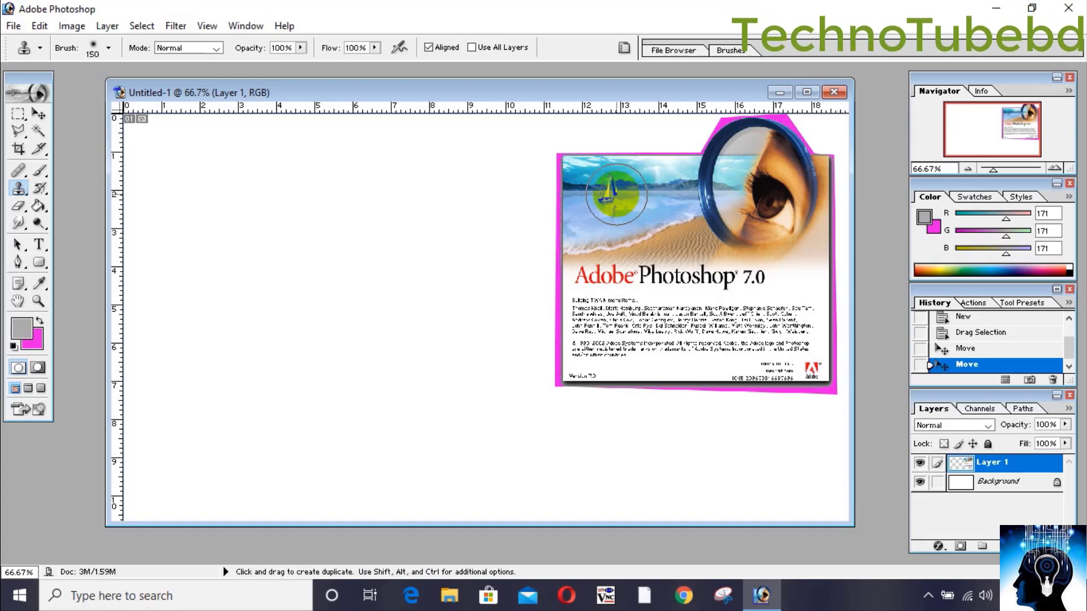
{"action": "left_click", "coordinate": [616, 195], "text": "alt"}
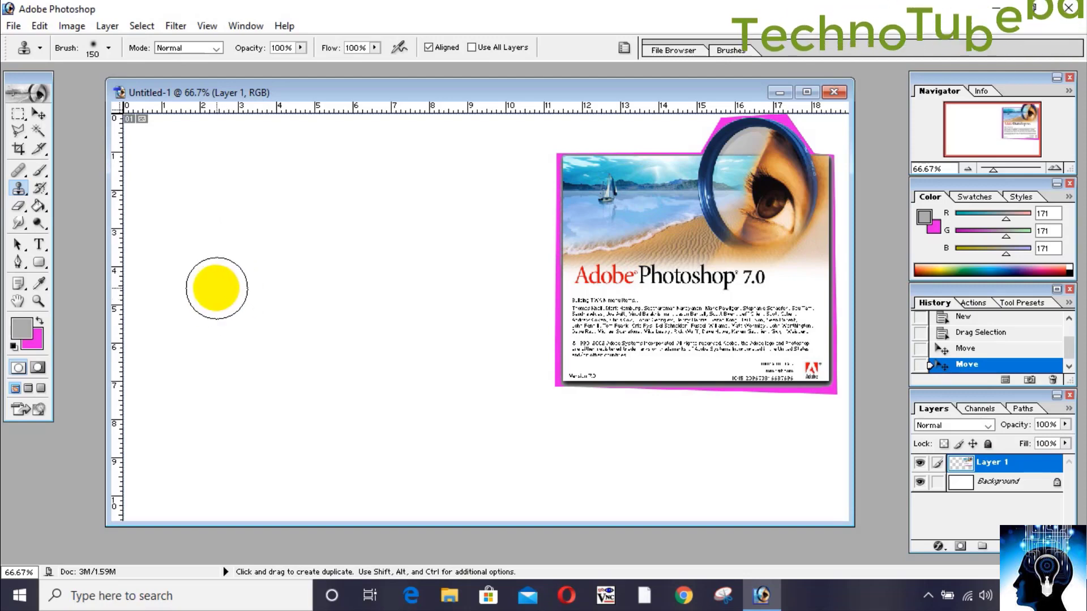
- Clone the sailboat, beach, part of the title and the eye with its magnifying glass onto the canvas's empty left half
{"action": "left_click", "coordinate": [217, 288]}
{"action": "mouse_move", "coordinate": [217, 288]}
{"action": "left_mouse_down"}
{"action": "mouse_move", "coordinate": [281, 271]}
{"action": "mouse_move", "coordinate": [213, 273]}
{"action": "mouse_move", "coordinate": [192, 298]}
{"action": "mouse_move", "coordinate": [192, 255]}
{"action": "mouse_move", "coordinate": [297, 291]}
{"action": "left_mouse_up"}
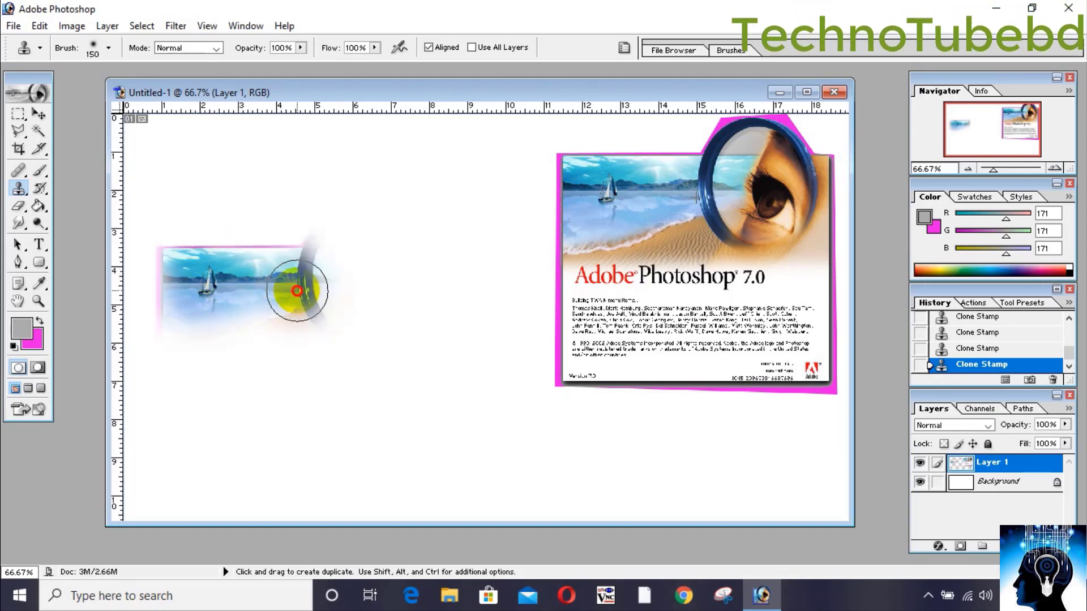
{"action": "left_click_drag", "start_coordinate": [221, 309], "coordinate": [189, 309]}
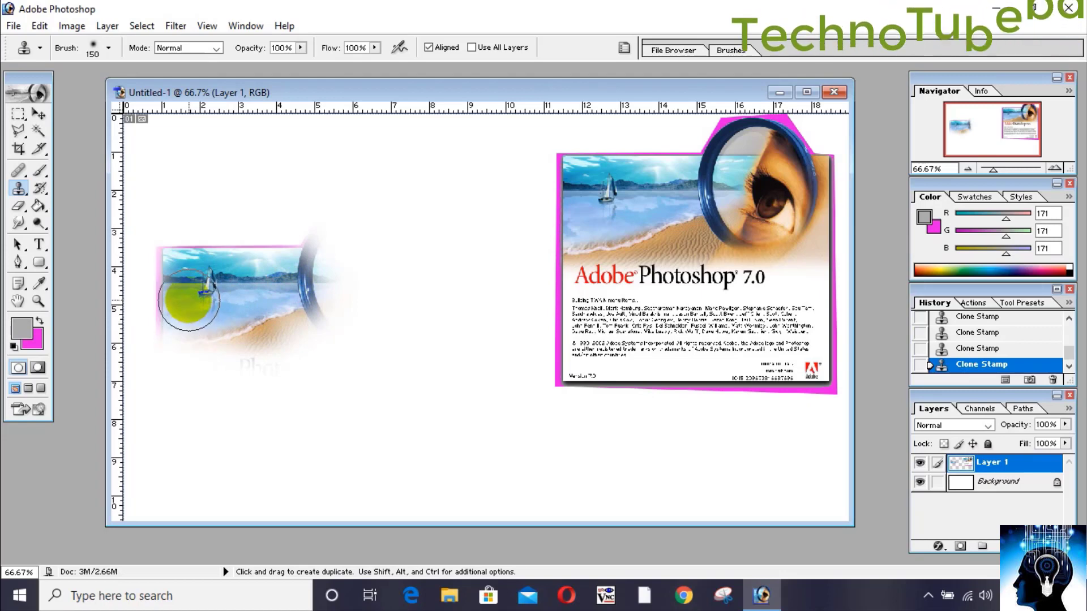
{"action": "mouse_move", "coordinate": [255, 277]}
{"action": "left_mouse_down"}
{"action": "mouse_move", "coordinate": [342, 276]}
{"action": "mouse_move", "coordinate": [281, 328]}
{"action": "mouse_move", "coordinate": [264, 287]}
{"action": "mouse_move", "coordinate": [195, 325]}
{"action": "mouse_move", "coordinate": [185, 302]}
{"action": "mouse_move", "coordinate": [235, 317]}
{"action": "mouse_move", "coordinate": [247, 366]}
{"action": "mouse_move", "coordinate": [182, 353]}
{"action": "mouse_move", "coordinate": [237, 301]}
{"action": "mouse_move", "coordinate": [366, 270]}
{"action": "left_mouse_up"}
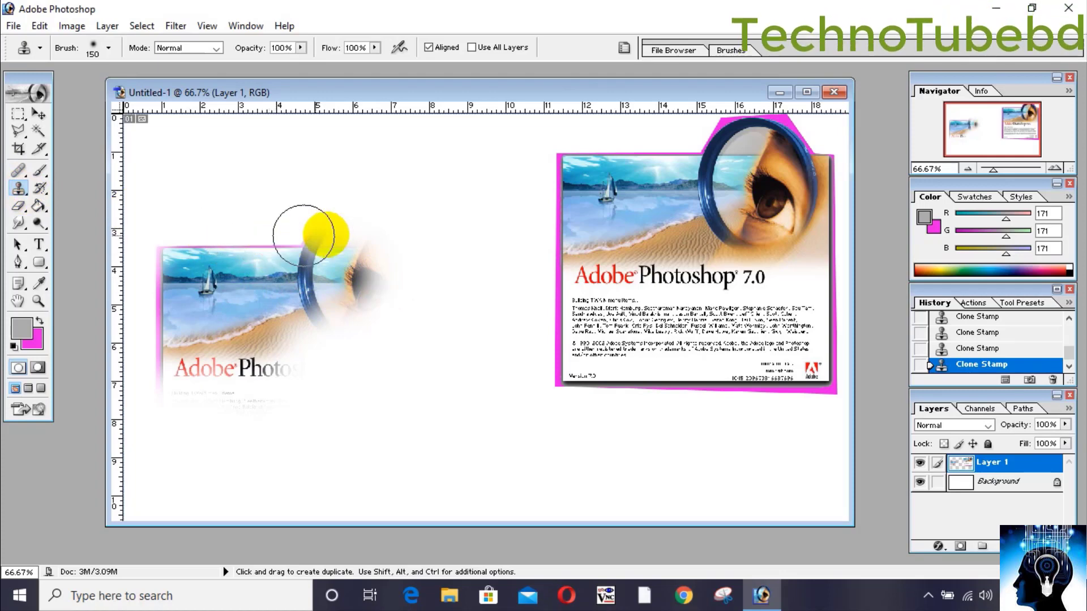
{"action": "mouse_move", "coordinate": [411, 252]}
{"action": "left_mouse_down"}
{"action": "mouse_move", "coordinate": [324, 297]}
{"action": "mouse_move", "coordinate": [380, 289]}
{"action": "mouse_move", "coordinate": [341, 266]}
{"action": "left_mouse_up"}
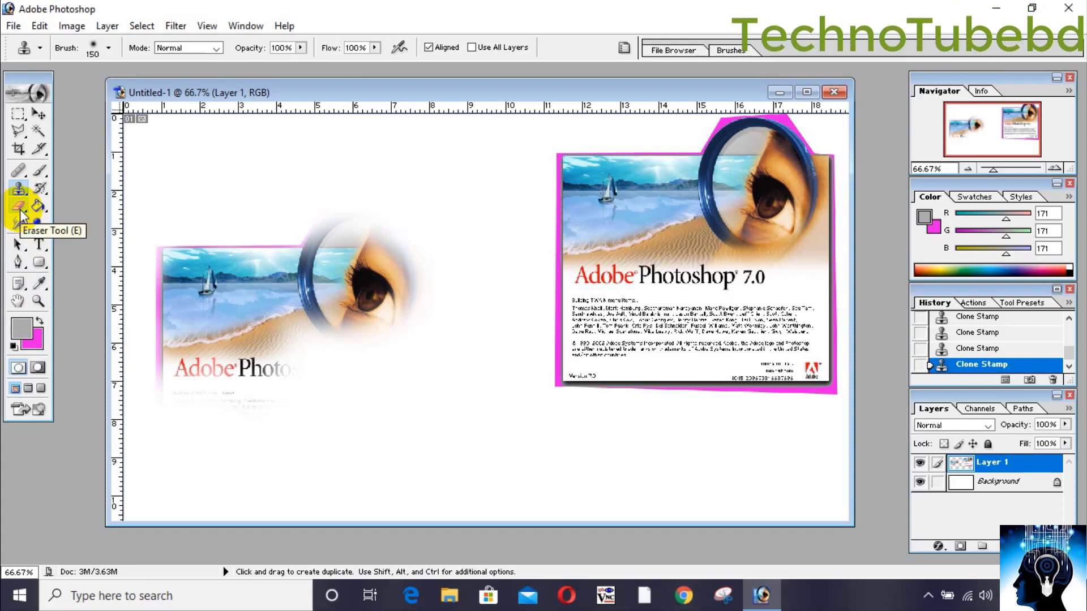
- Erase the magenta border around the original splash picture using the Eraser with a size 60 brush
{"action": "left_click", "coordinate": [19, 207]}
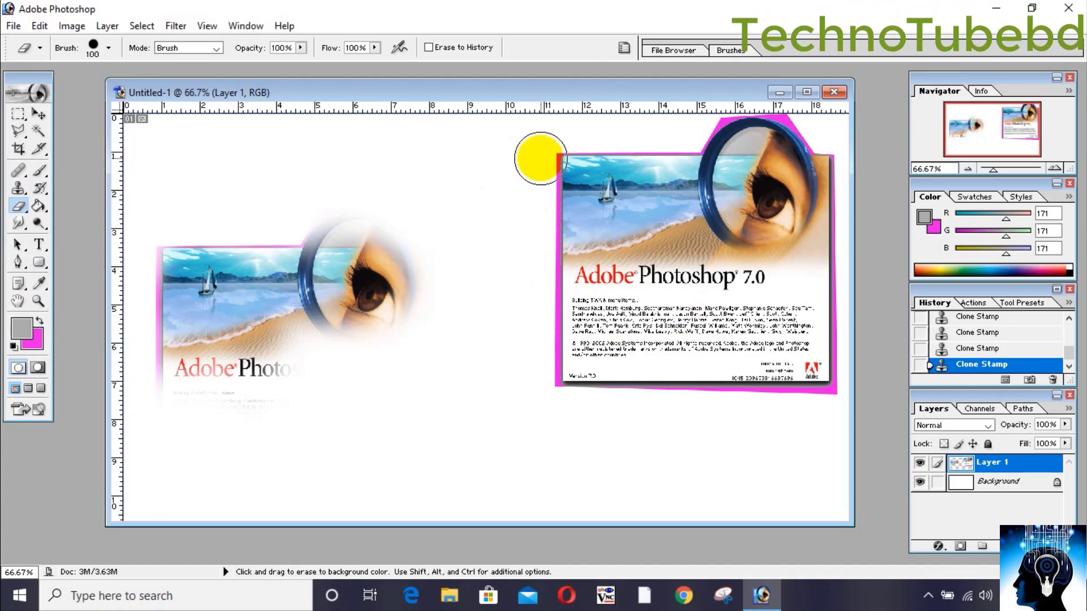
{"action": "key", "text": "bracketleft"}
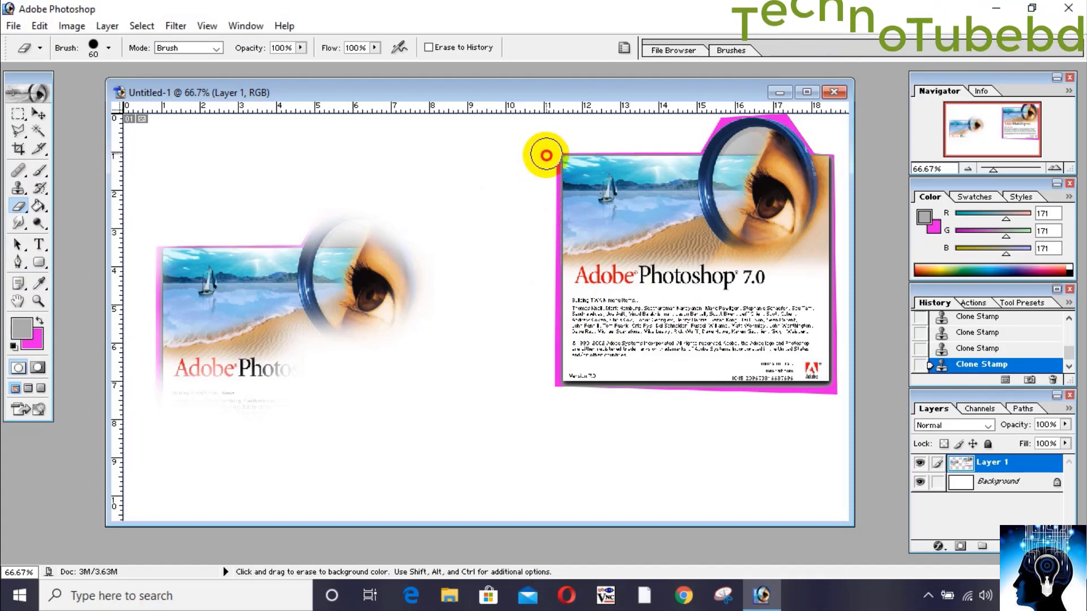
{"action": "left_click_drag", "start_coordinate": [546, 155], "coordinate": [548, 291]}
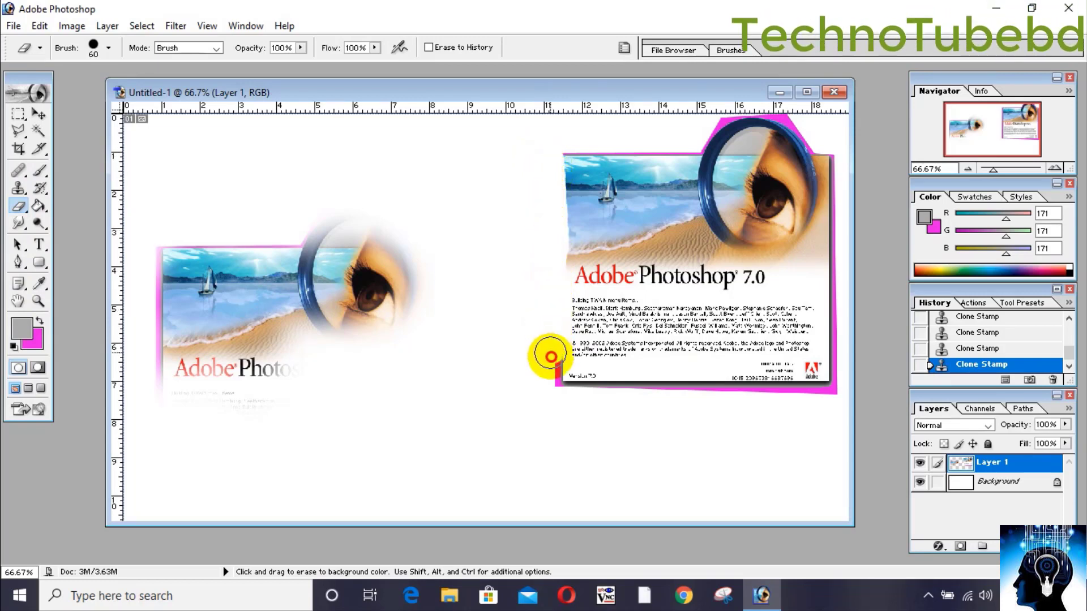
{"action": "left_click_drag", "start_coordinate": [554, 389], "coordinate": [835, 394]}
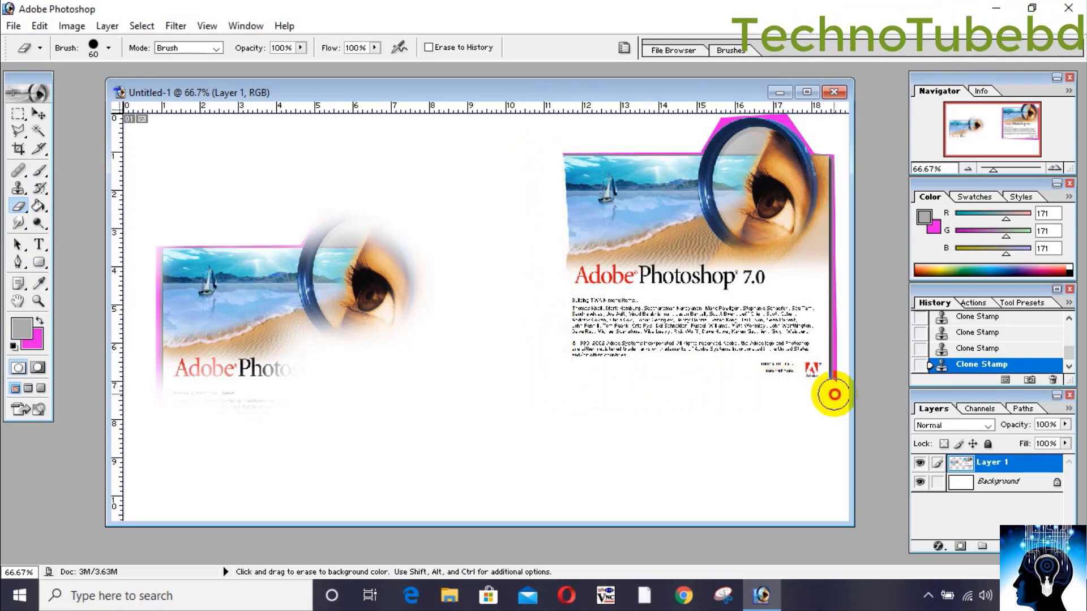
{"action": "left_click_drag", "start_coordinate": [834, 303], "coordinate": [840, 152]}
{"action": "mouse_move", "coordinate": [798, 119]}
{"action": "left_mouse_down"}
{"action": "mouse_move", "coordinate": [728, 109]}
{"action": "mouse_move", "coordinate": [691, 138]}
{"action": "mouse_move", "coordinate": [564, 158]}
{"action": "mouse_move", "coordinate": [545, 303]}
{"action": "mouse_move", "coordinate": [597, 232]}
{"action": "mouse_move", "coordinate": [545, 194]}
{"action": "mouse_move", "coordinate": [452, 205]}
{"action": "left_mouse_up"}
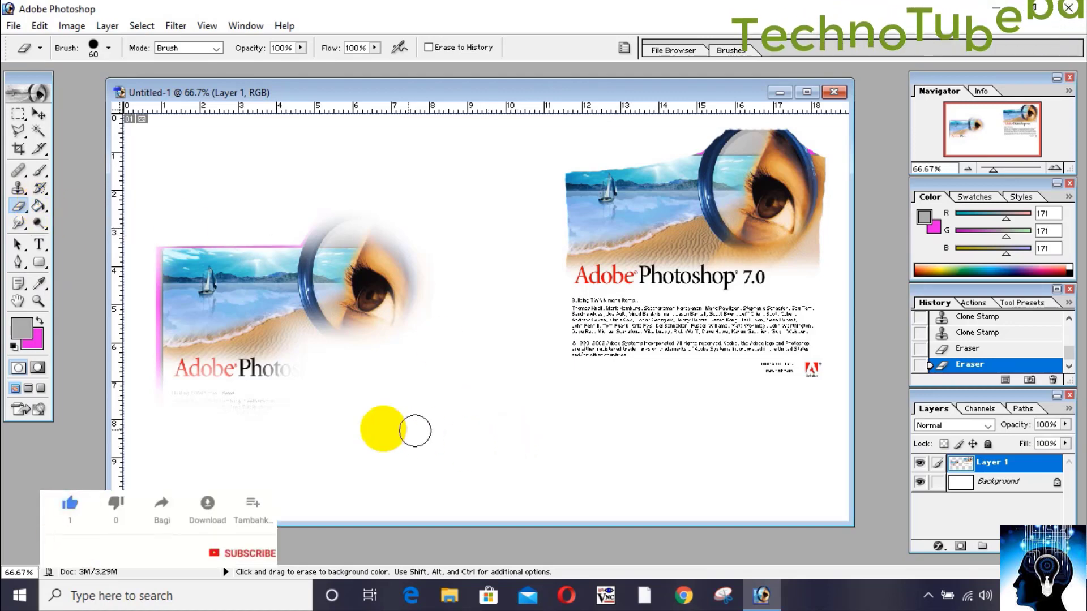
- Select a wide rectangle in the empty area below the pictures and fill it with green 09A11F using the Paint Bucket
{"action": "left_click", "coordinate": [19, 113]}
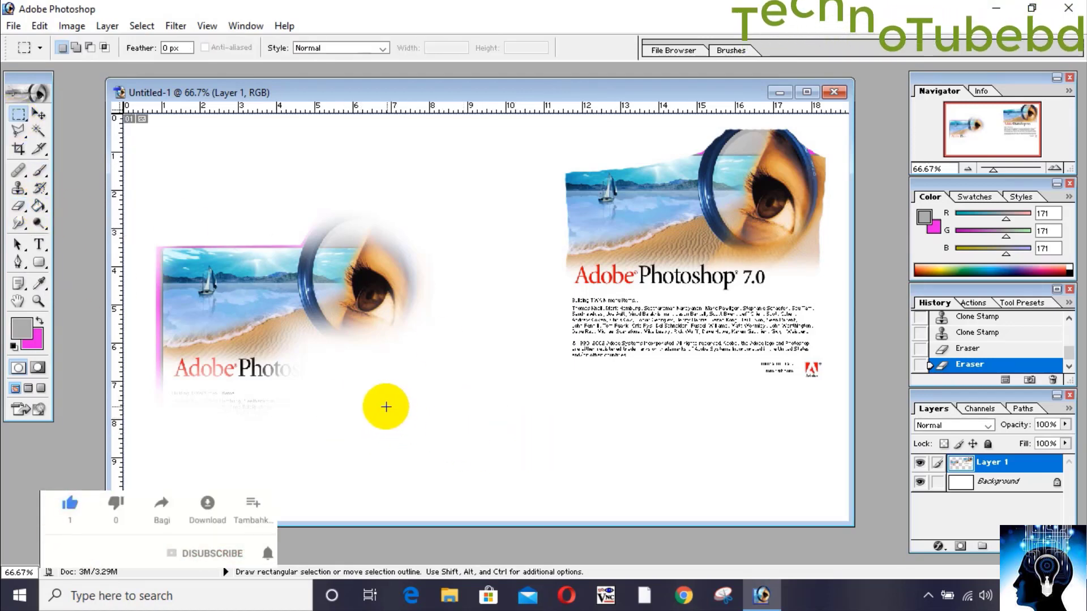
{"action": "left_click_drag", "start_coordinate": [385, 410], "coordinate": [728, 492]}
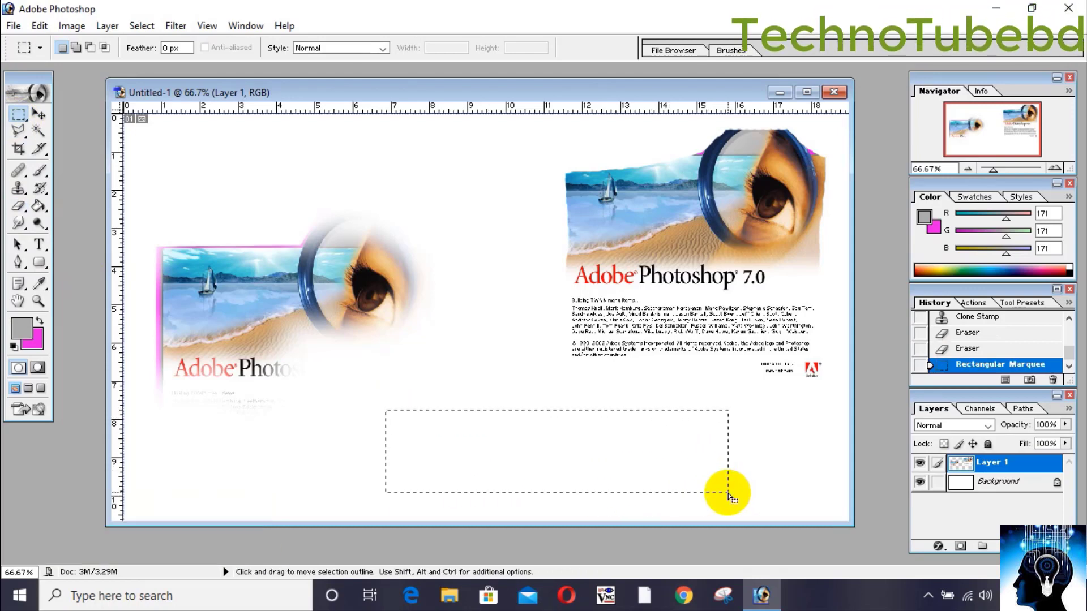
{"action": "left_click", "coordinate": [39, 208]}
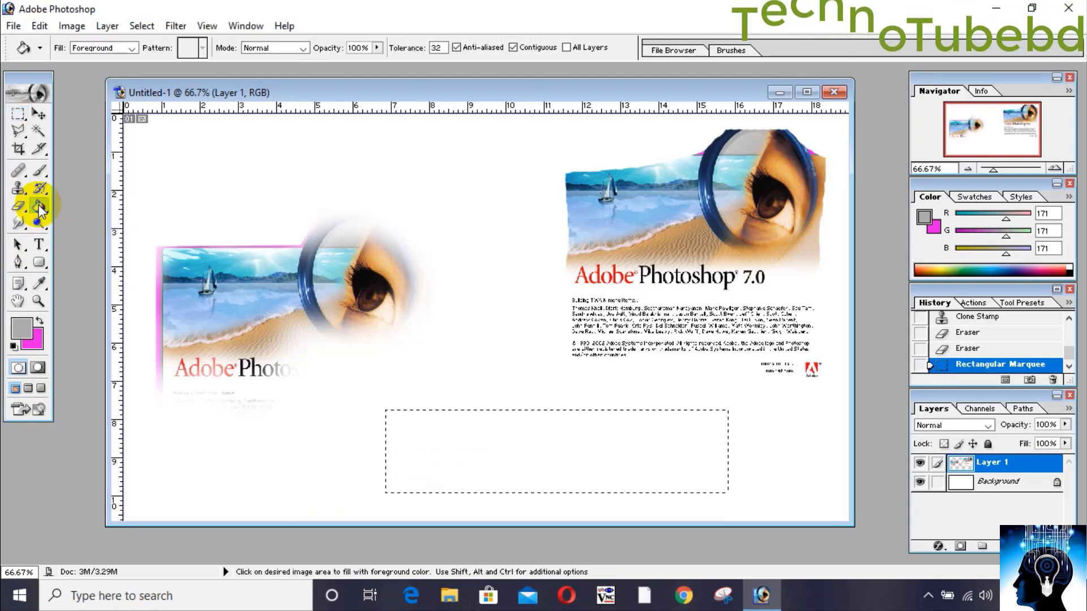
{"action": "left_click", "coordinate": [22, 331]}
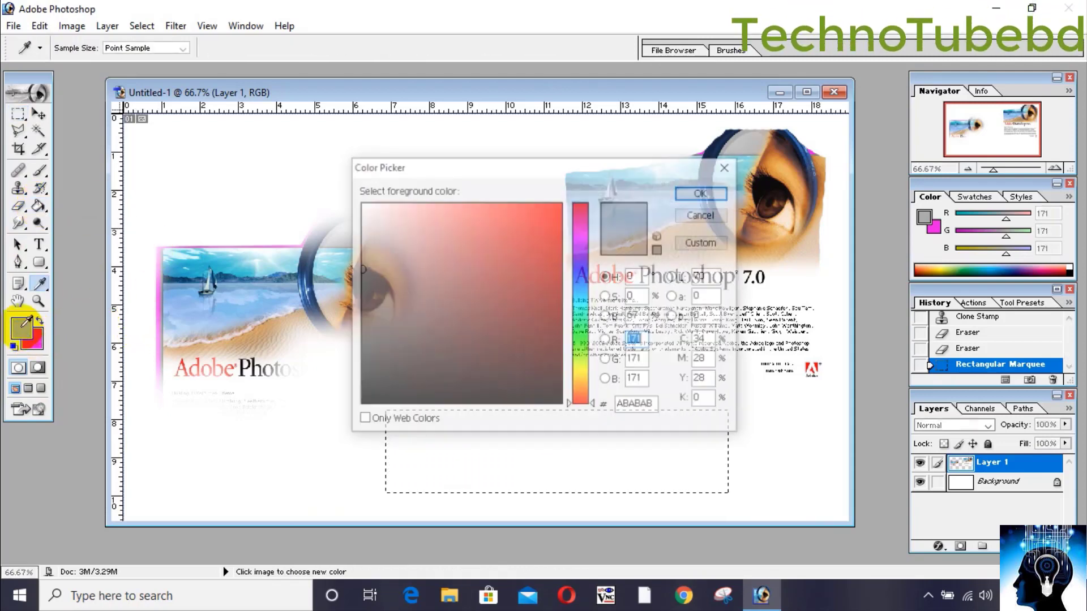
{"action": "left_click", "coordinate": [582, 333]}
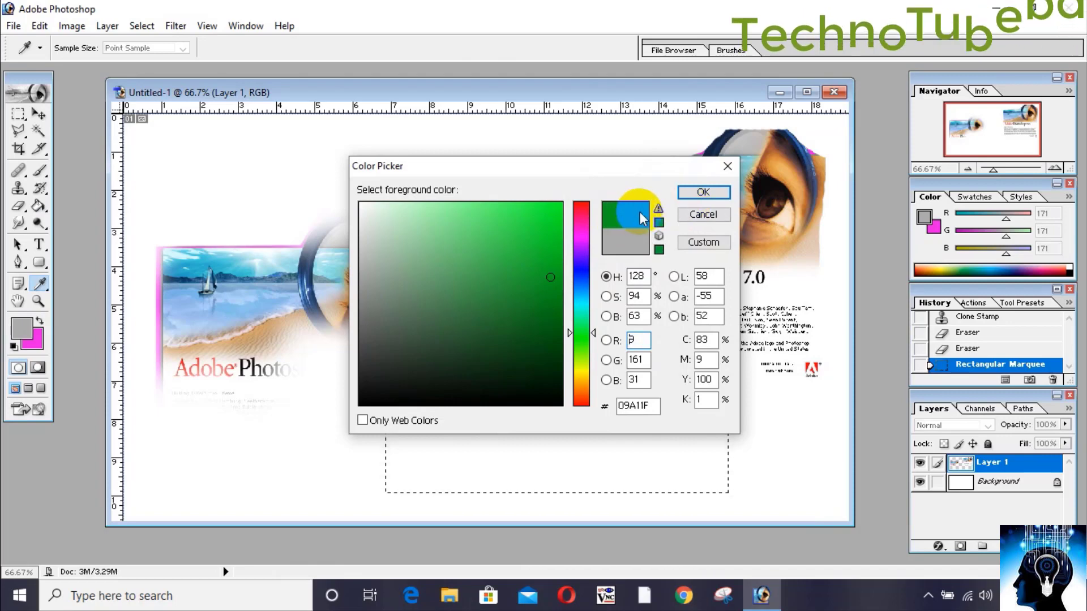
{"action": "left_click", "coordinate": [707, 191]}
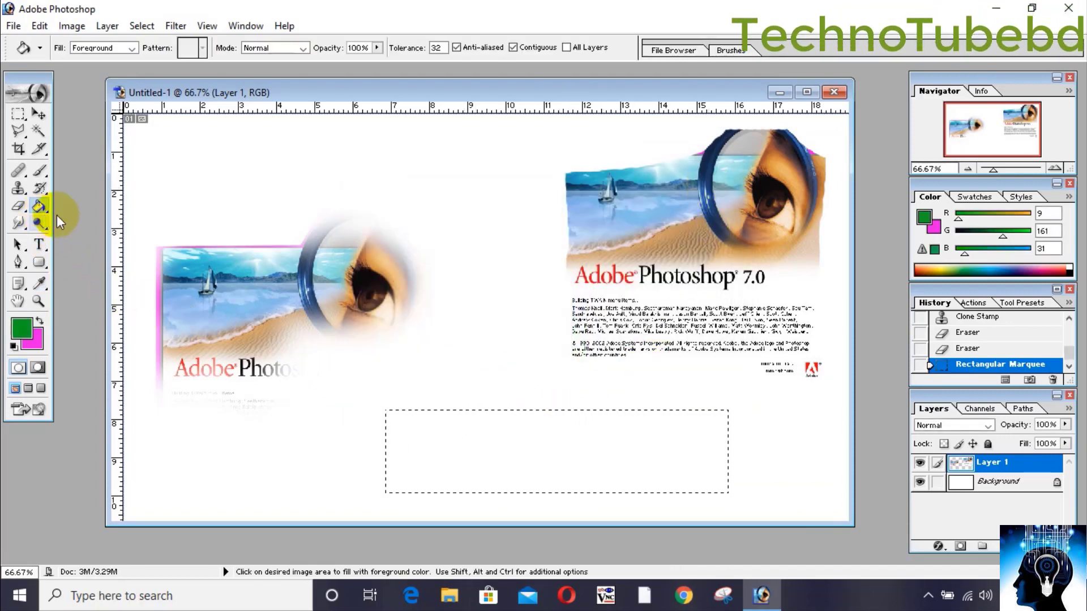
{"action": "left_click", "coordinate": [506, 452]}
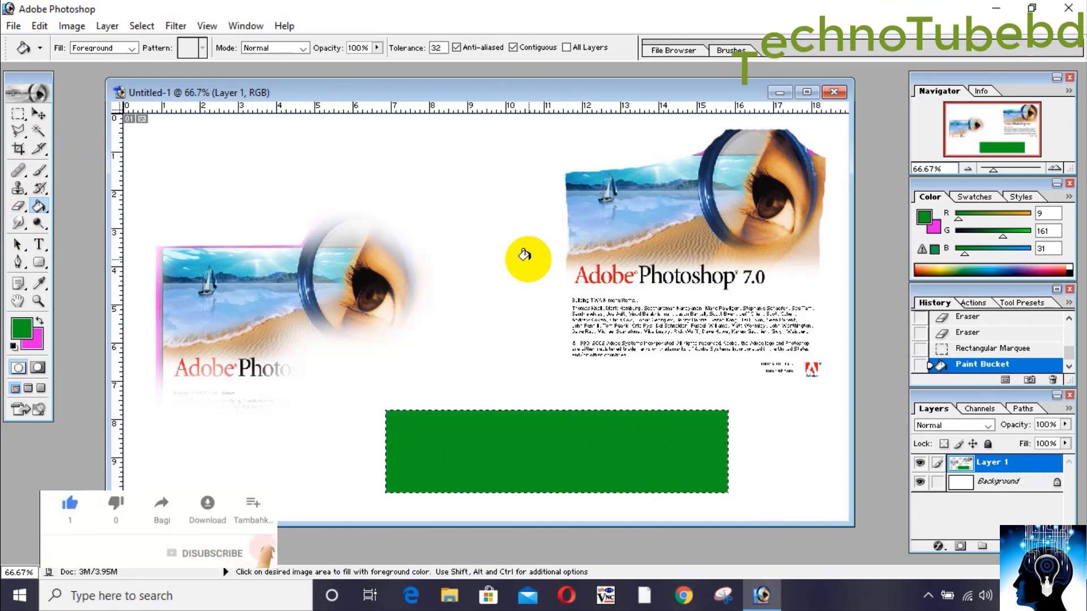
{"action": "key", "text": "ctrl"}
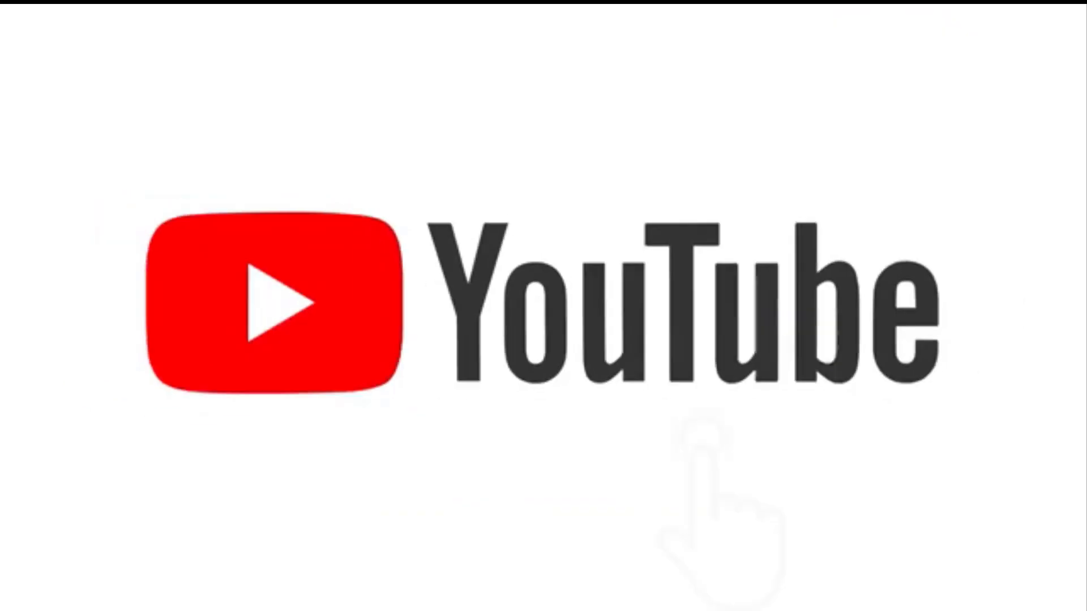